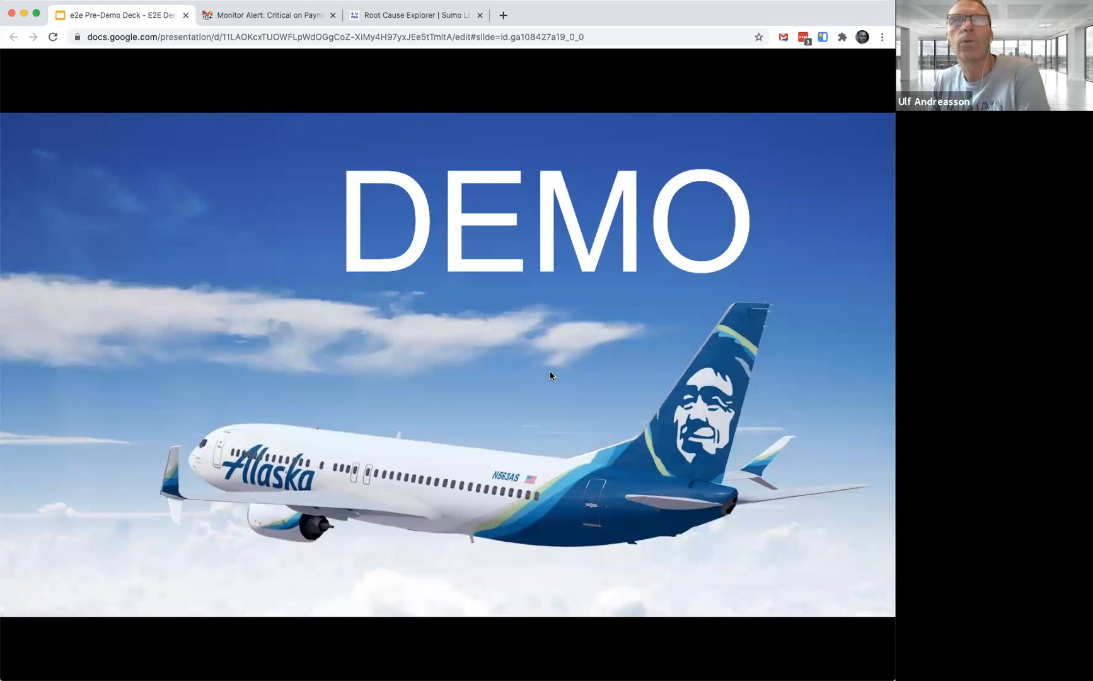
Advance to the architecture slide and switch to the critical payment-service monitor alert email to read its details
{"action": "key", "text": "Right"}
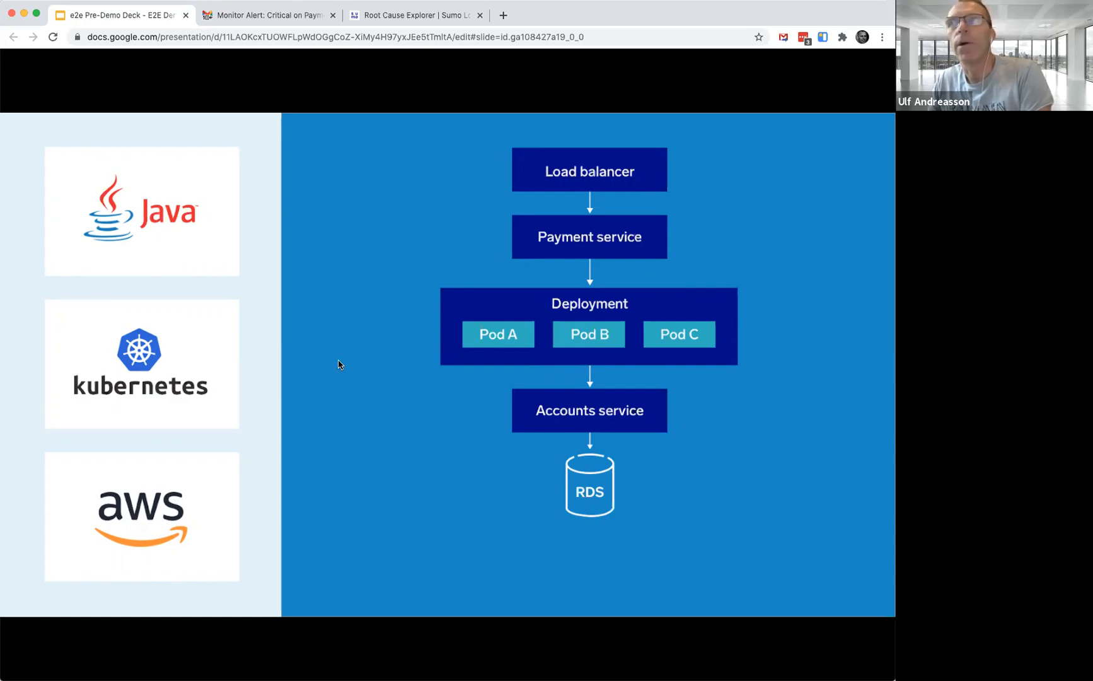
{"action": "left_click", "coordinate": [257, 17]}
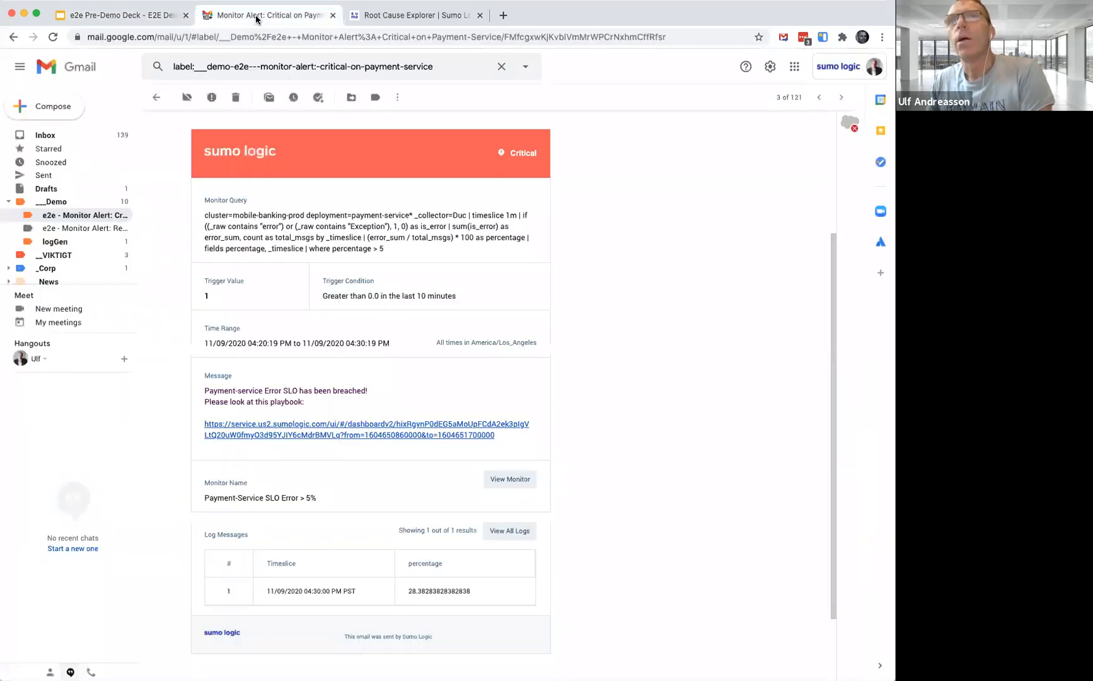
{"action": "scroll", "coordinate": [338, 254], "scroll_direction": "up", "scroll_amount": 2}
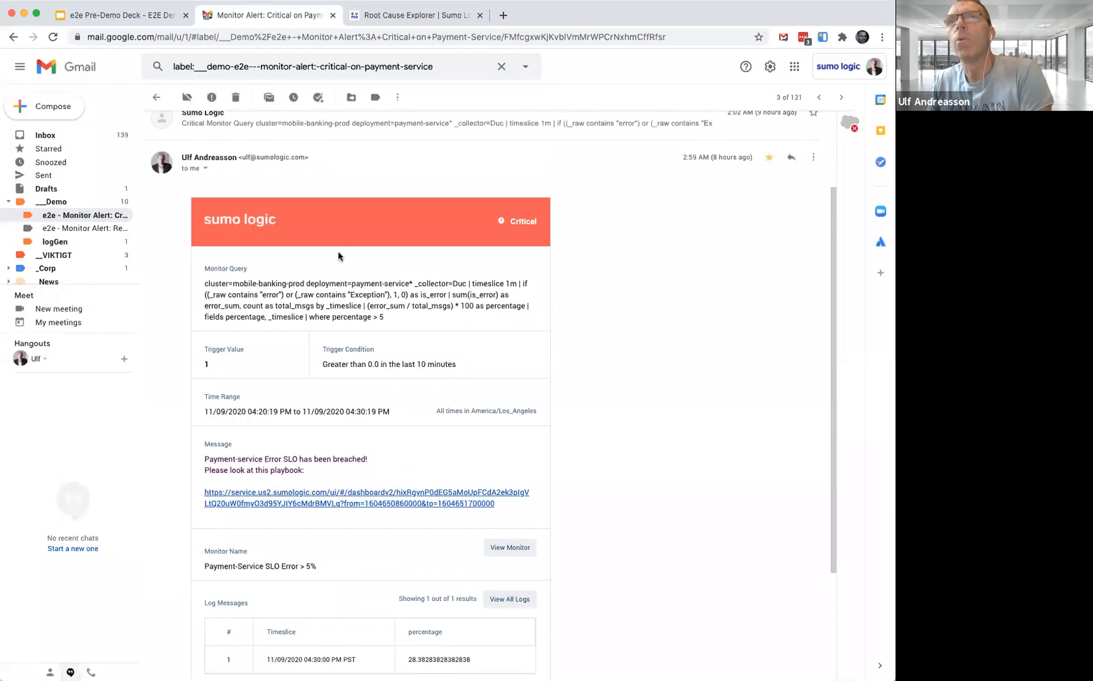
{"action": "scroll", "coordinate": [338, 255], "scroll_direction": "down", "scroll_amount": 1}
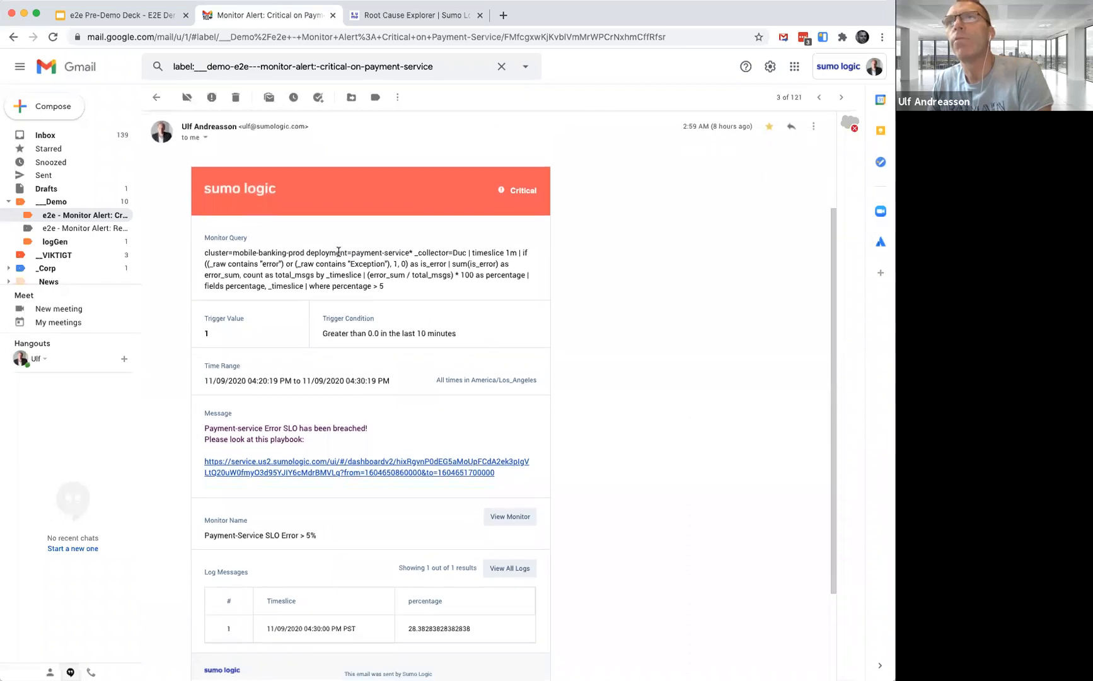
{"action": "scroll", "coordinate": [339, 252], "scroll_direction": "down", "scroll_amount": 1}
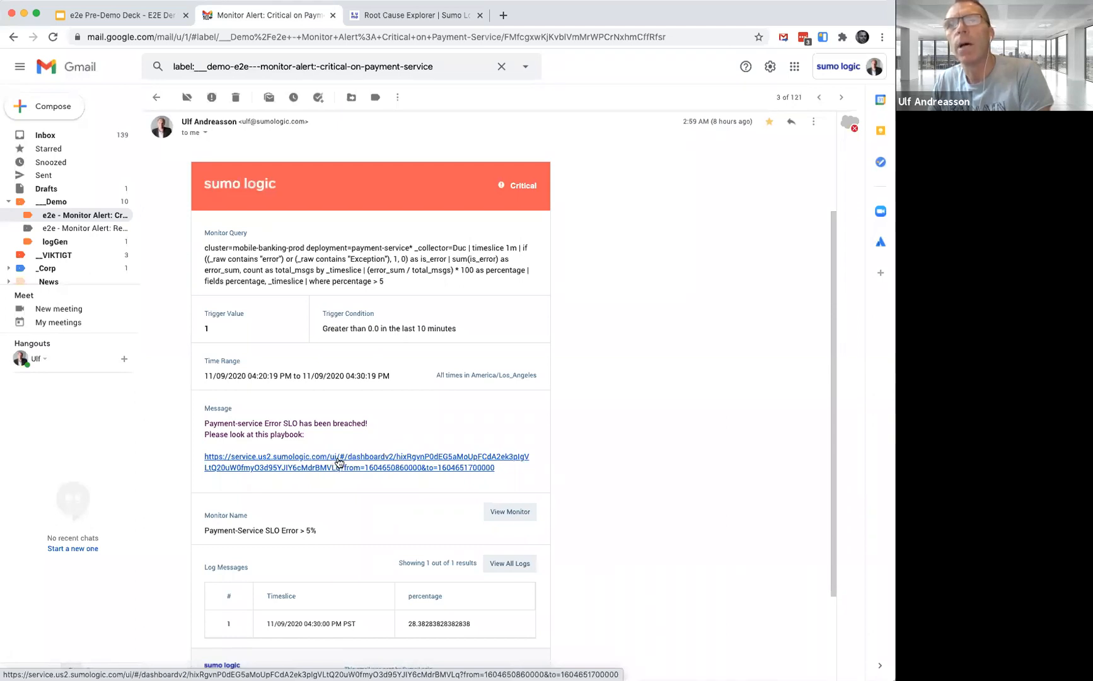
Open the playbook dashboard link from the alert and examine the error rate outliers and customers impact panels
{"action": "left_click", "coordinate": [339, 462]}
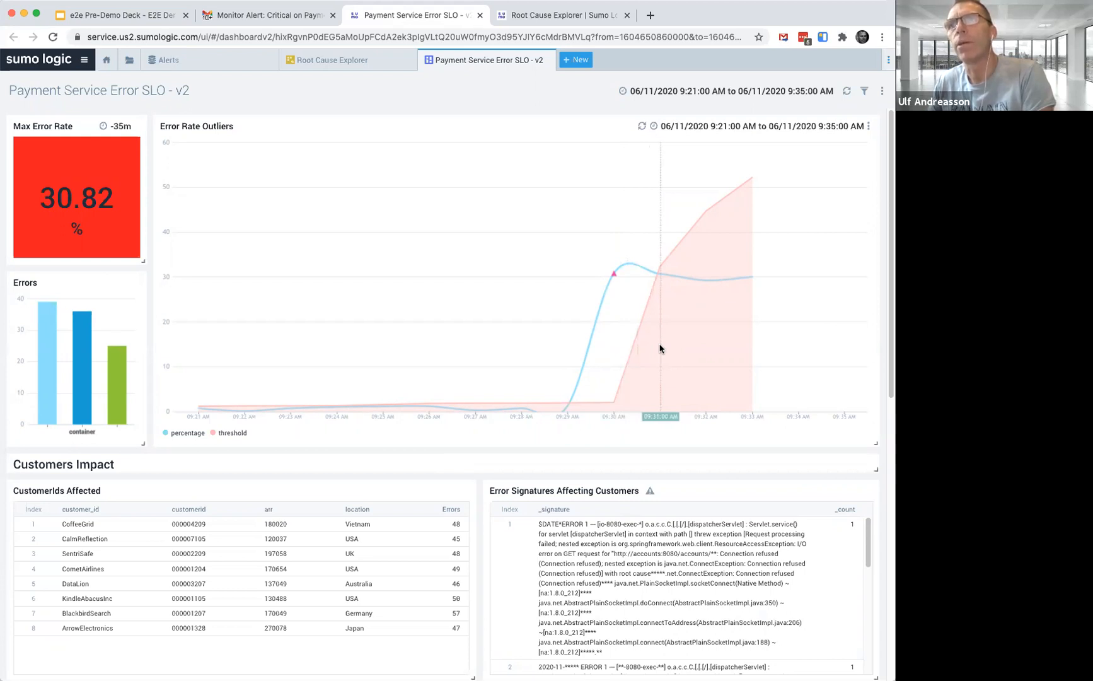
{"action": "mouse_move", "coordinate": [615, 281]}
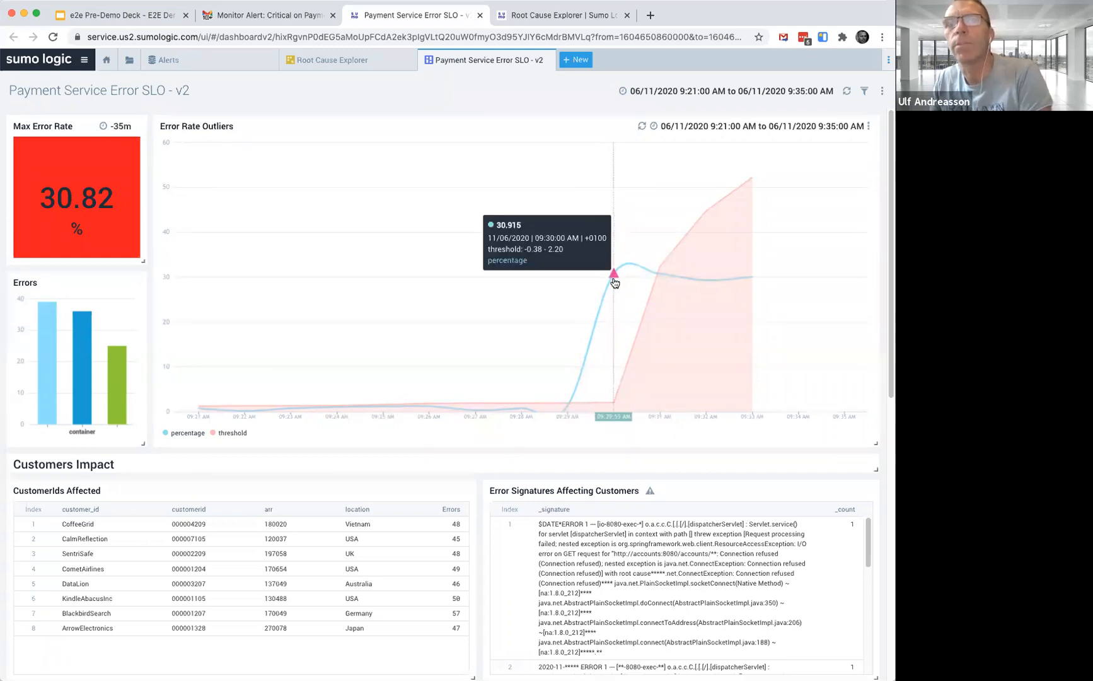
{"action": "scroll", "coordinate": [478, 317], "scroll_direction": "down", "scroll_amount": 1}
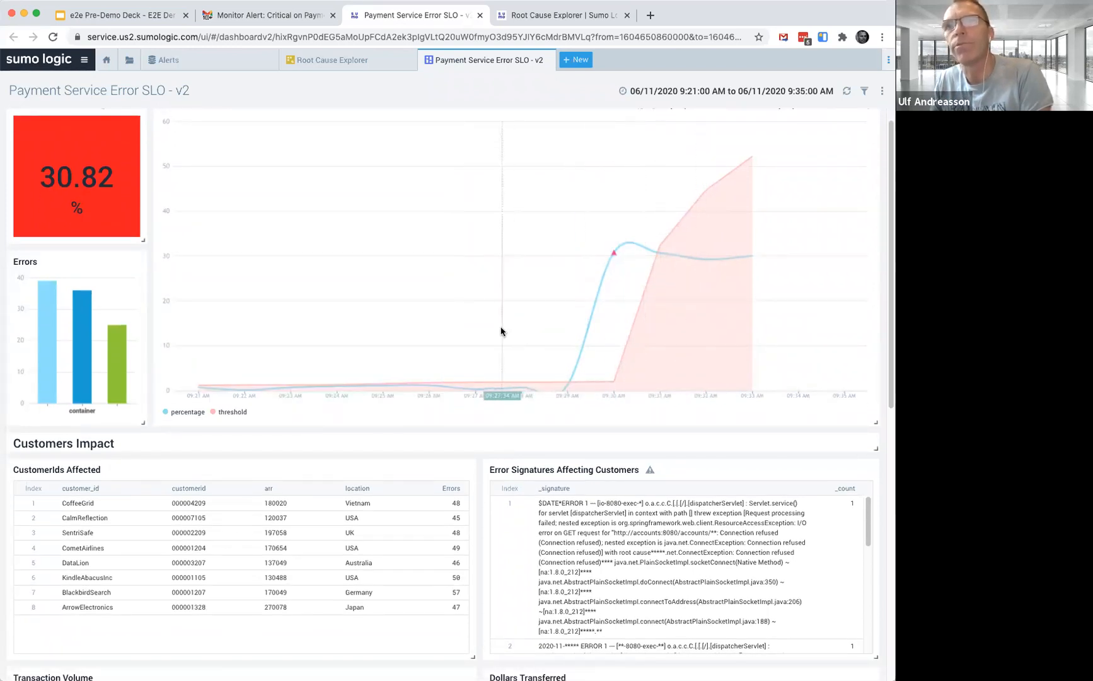
{"action": "scroll", "coordinate": [501, 331], "scroll_direction": "down", "scroll_amount": 5}
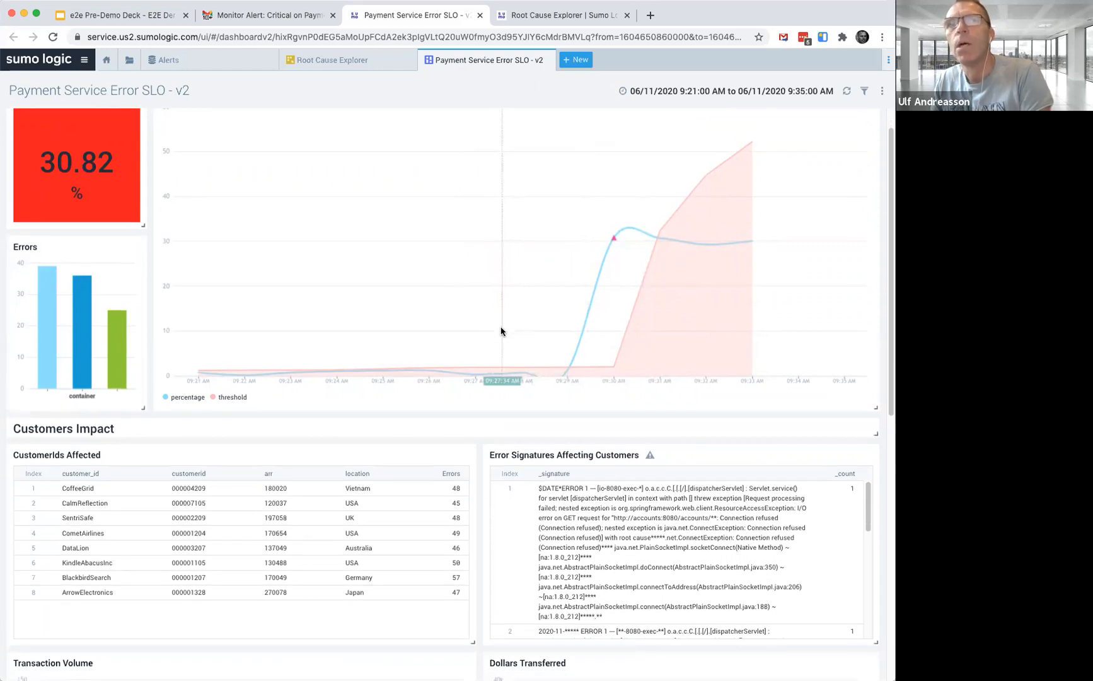
{"action": "scroll", "coordinate": [501, 331], "scroll_direction": "down", "scroll_amount": 3}
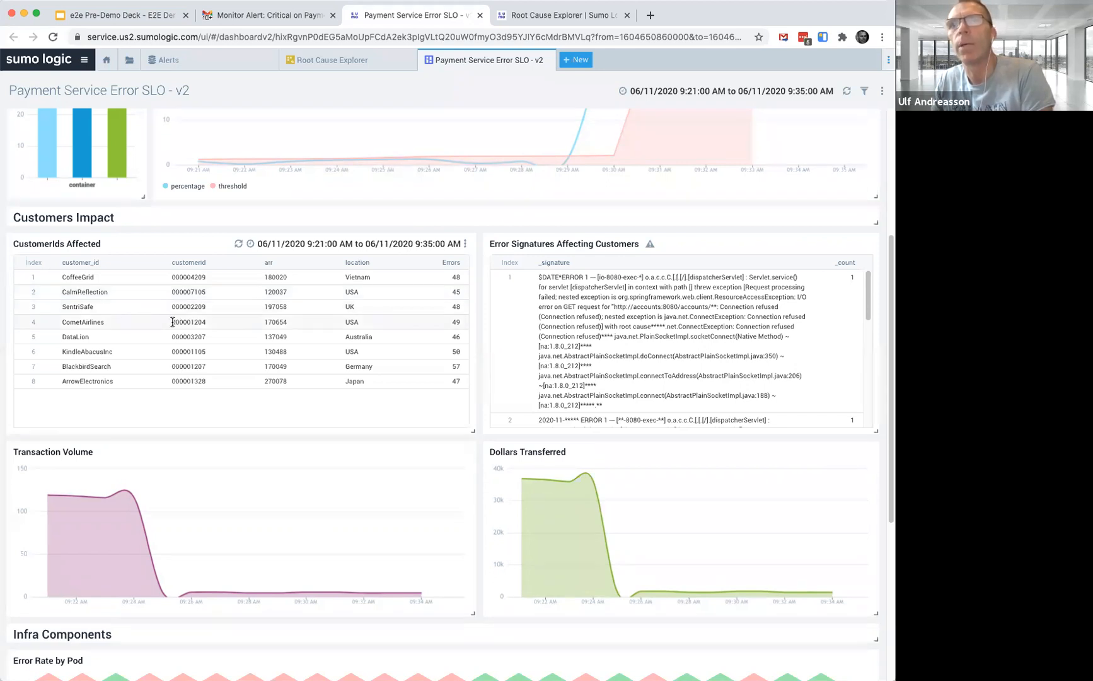
{"action": "scroll", "coordinate": [172, 322], "scroll_direction": "down", "scroll_amount": 2}
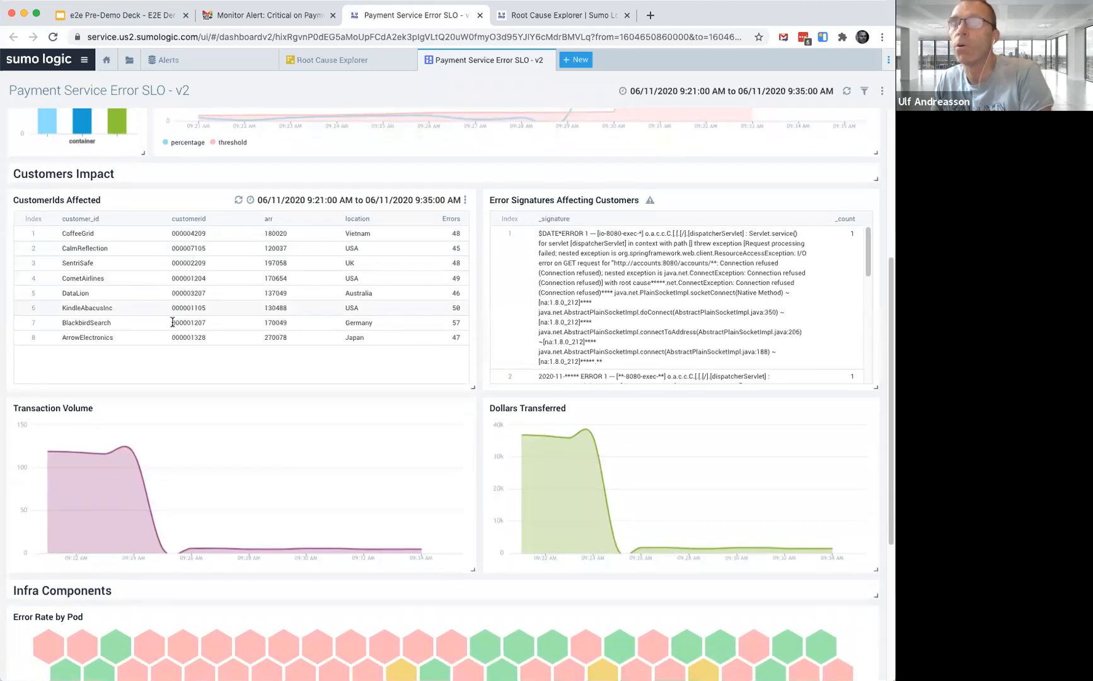
{"action": "scroll", "coordinate": [172, 322], "scroll_direction": "down", "scroll_amount": 1}
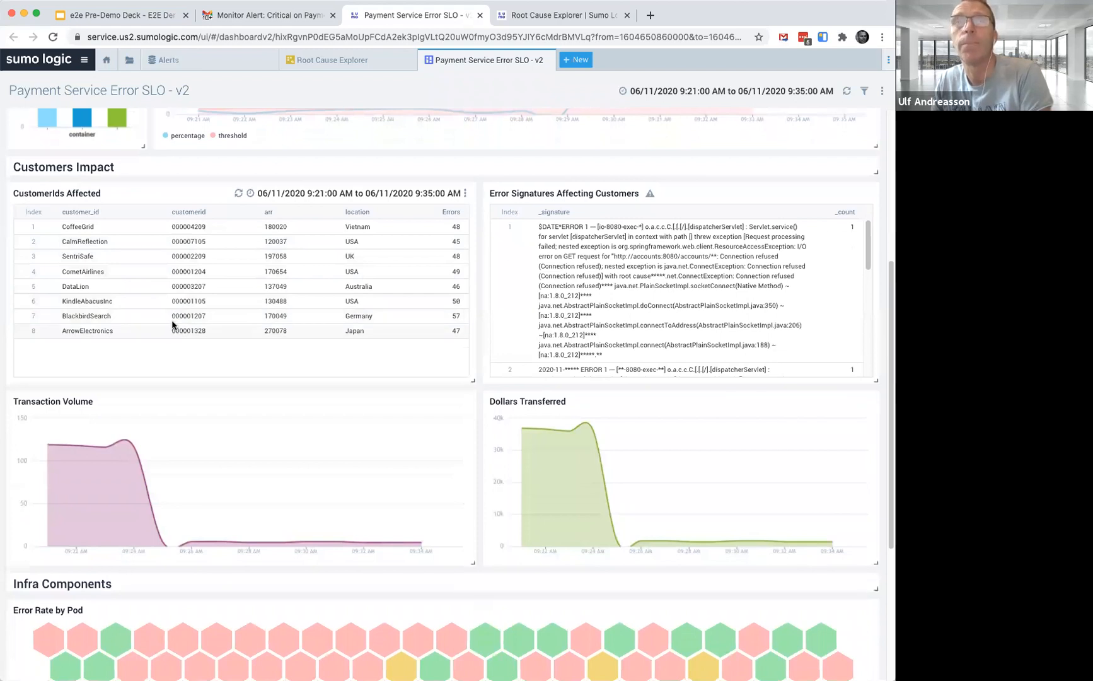
{"action": "scroll", "coordinate": [172, 322], "scroll_direction": "down", "scroll_amount": 5}
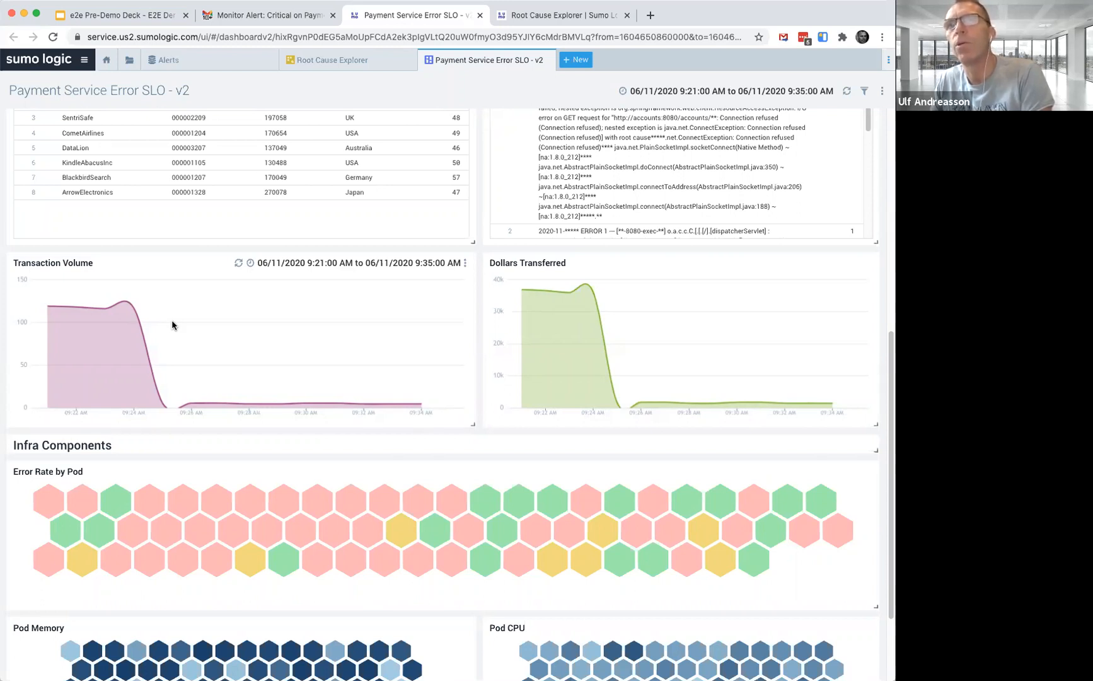
Examine the transaction volume, dollars transferred and error rate by pod panels of the dashboard
{"action": "mouse_move", "coordinate": [125, 324]}
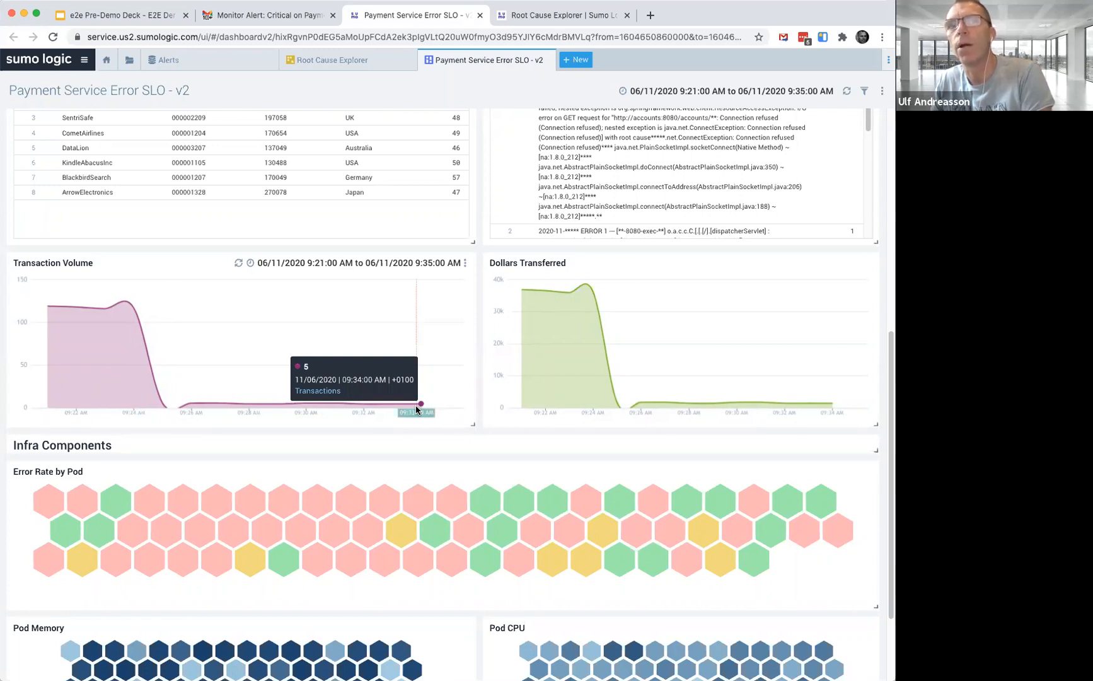
{"action": "scroll", "coordinate": [388, 410], "scroll_direction": "down", "scroll_amount": 1}
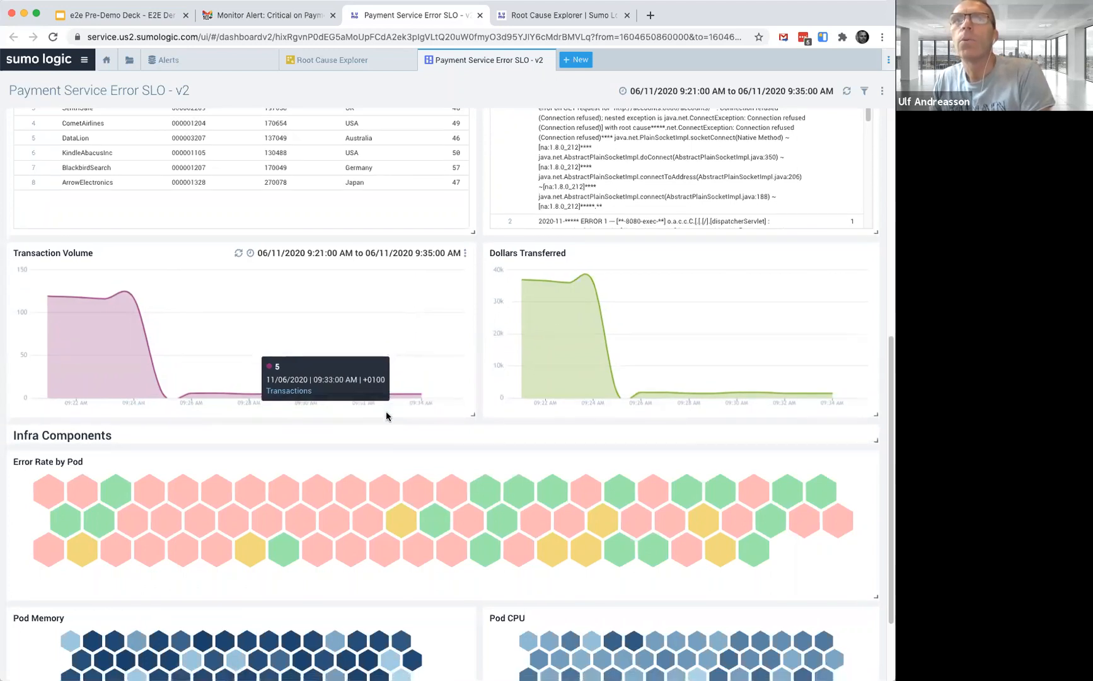
{"action": "scroll", "coordinate": [386, 413], "scroll_direction": "down", "scroll_amount": 2}
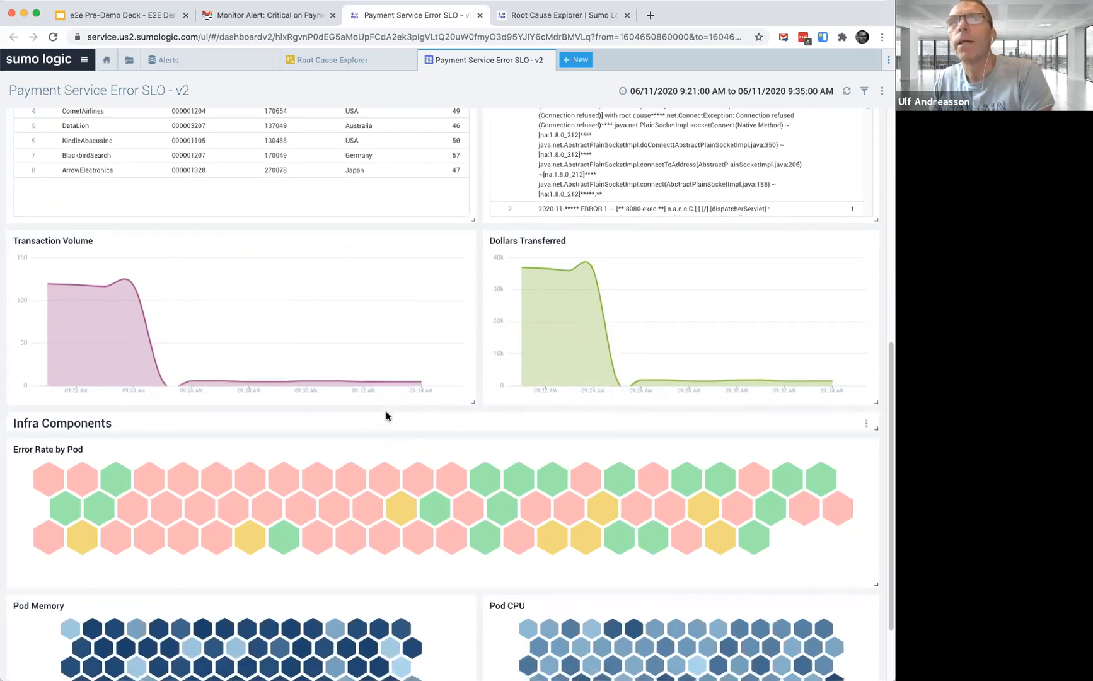
{"action": "scroll", "coordinate": [386, 416], "scroll_direction": "down", "scroll_amount": 1}
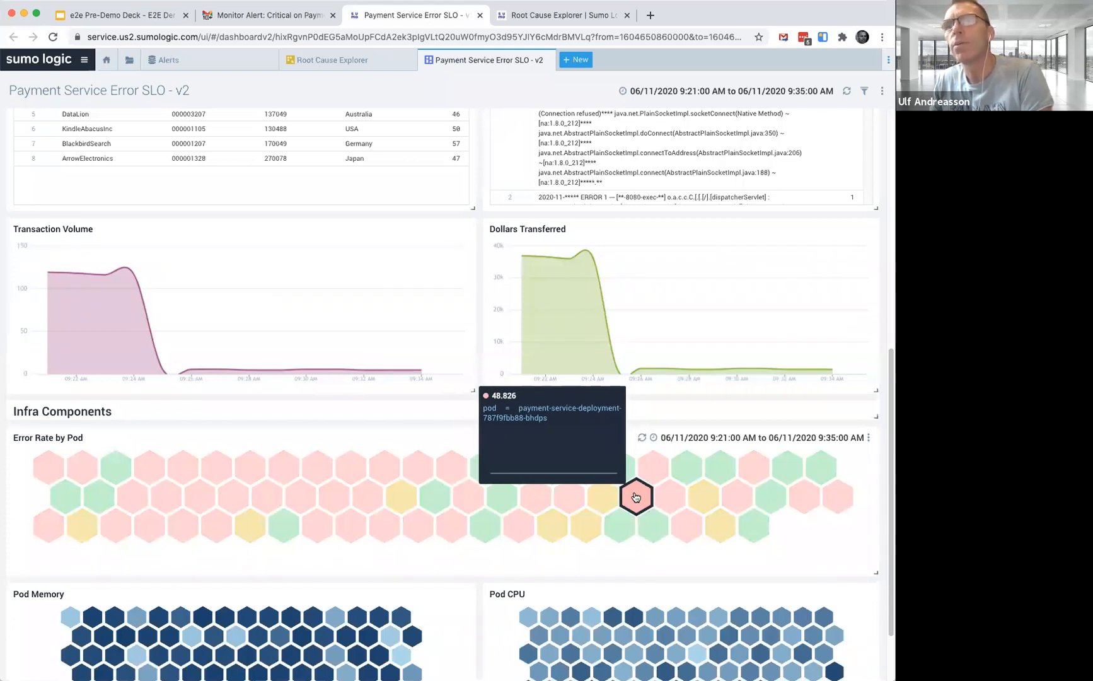
Open a high-error pod's infrastructure details and launch the Explore view for payment-service-deployment
{"action": "left_click", "coordinate": [635, 497]}
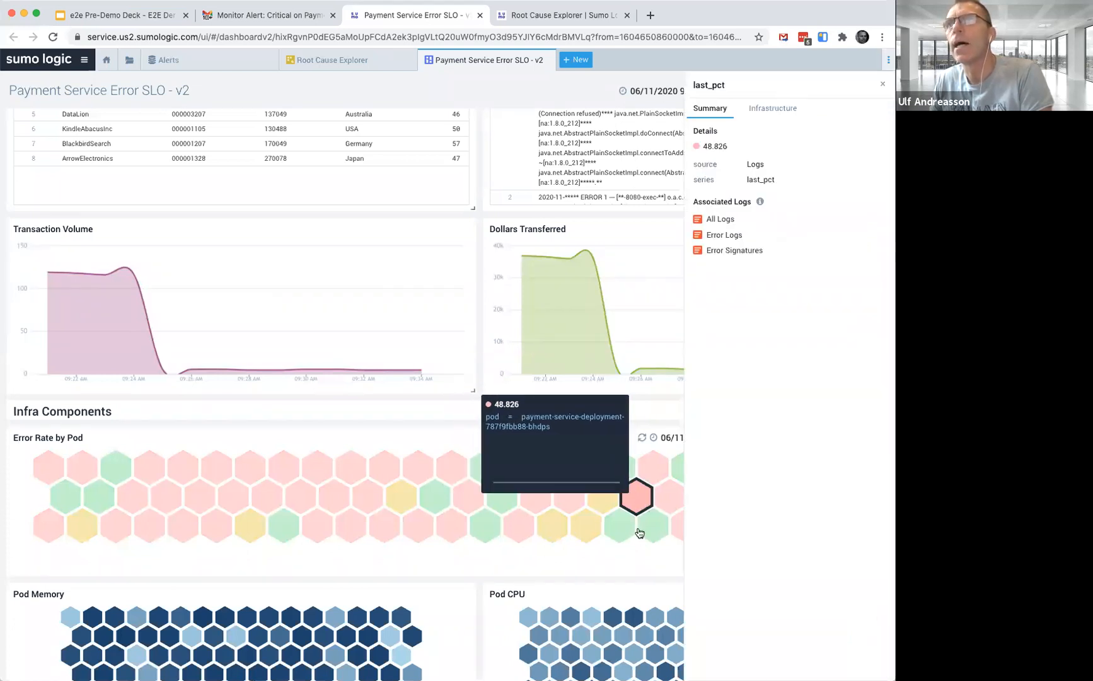
{"action": "mouse_move", "coordinate": [635, 499]}
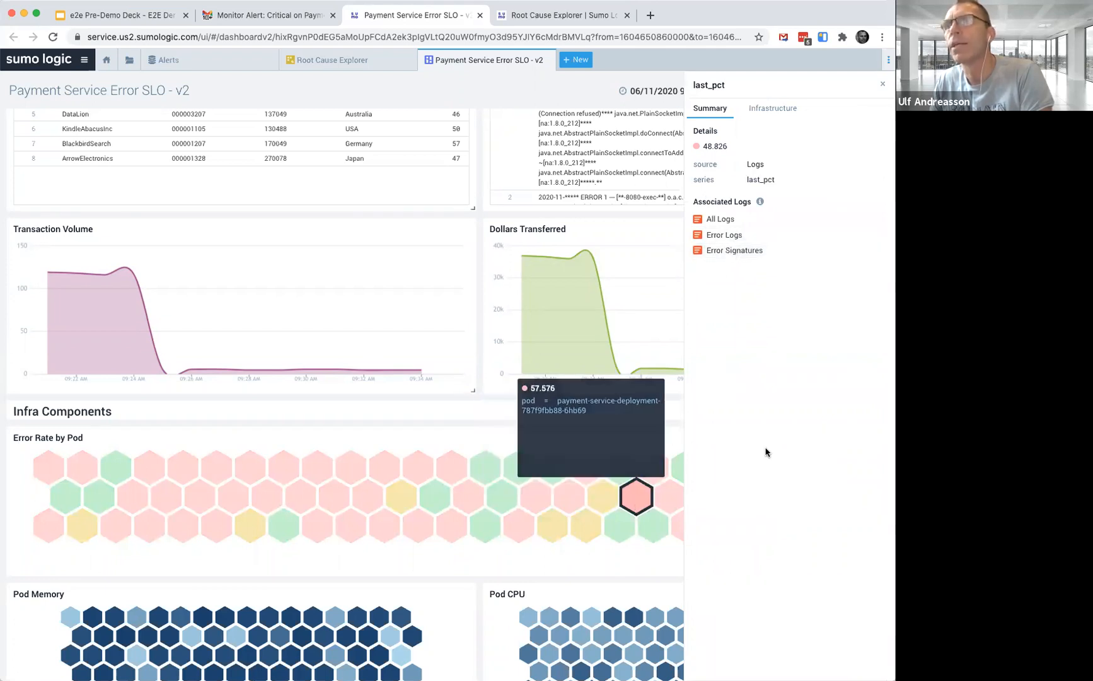
{"action": "left_click", "coordinate": [773, 109]}
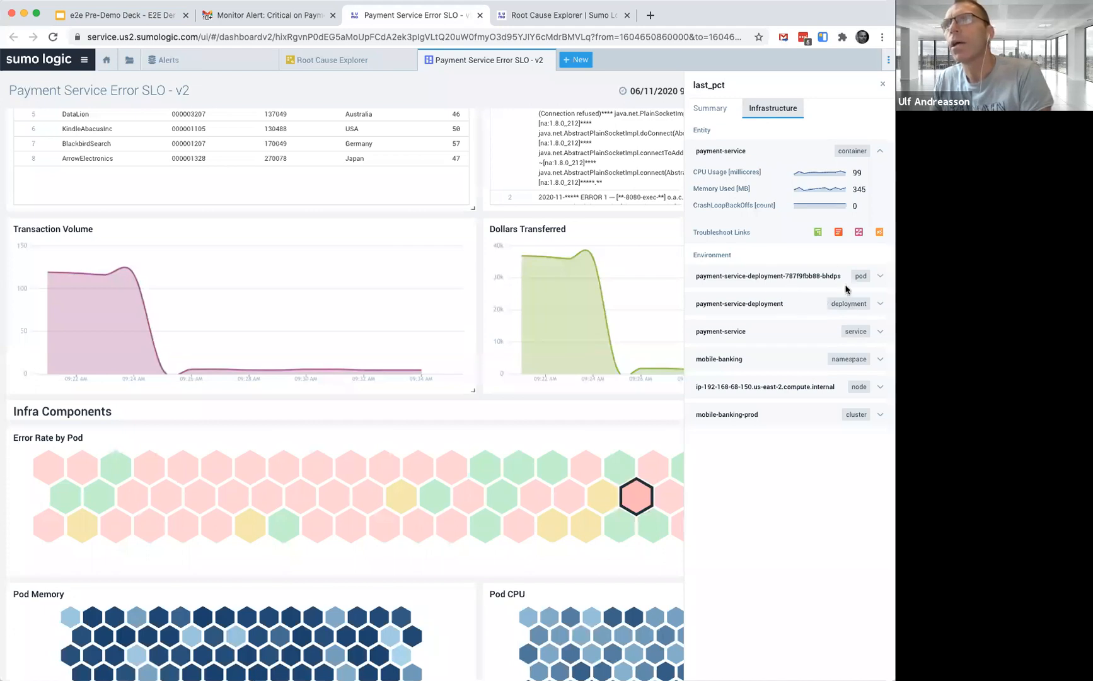
{"action": "left_click", "coordinate": [841, 305]}
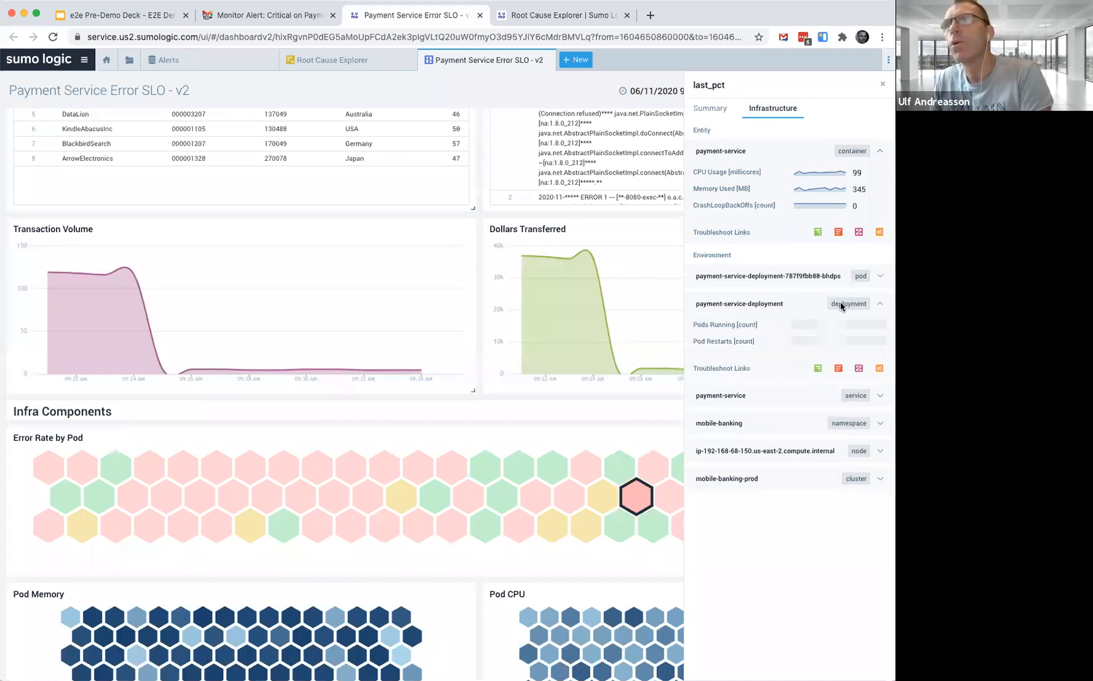
{"action": "left_click", "coordinate": [818, 370]}
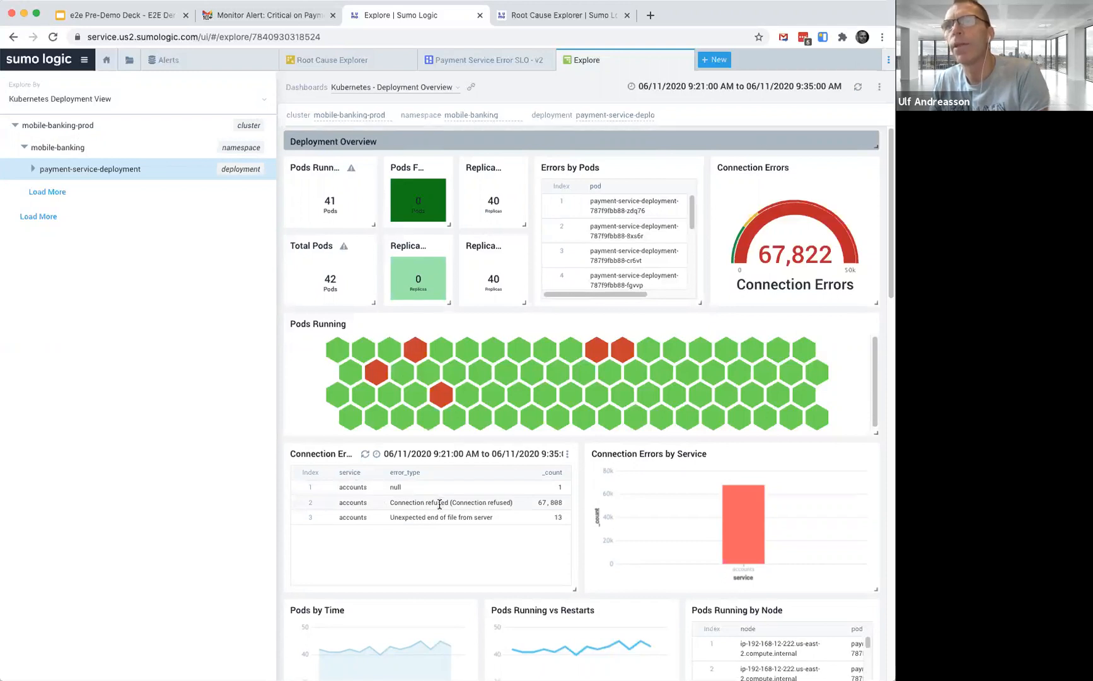
Open the traces for accounts-service-deployment from the accounts bar in the connection errors by service chart
{"action": "scroll", "coordinate": [439, 504], "scroll_direction": "down", "scroll_amount": 2}
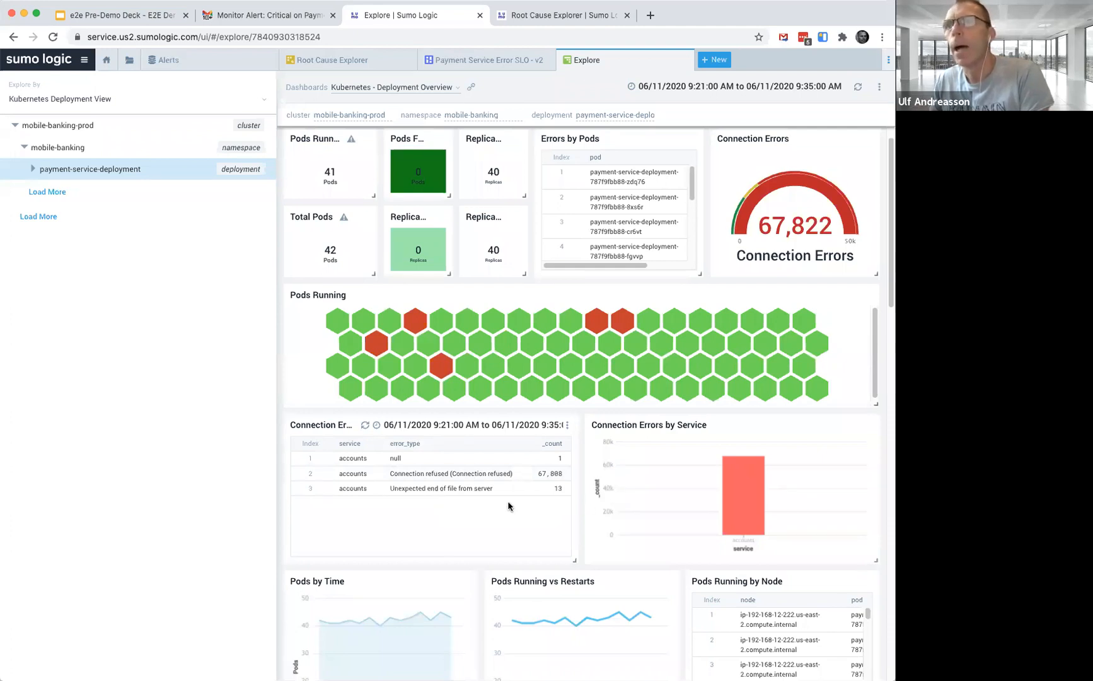
{"action": "mouse_move", "coordinate": [736, 491]}
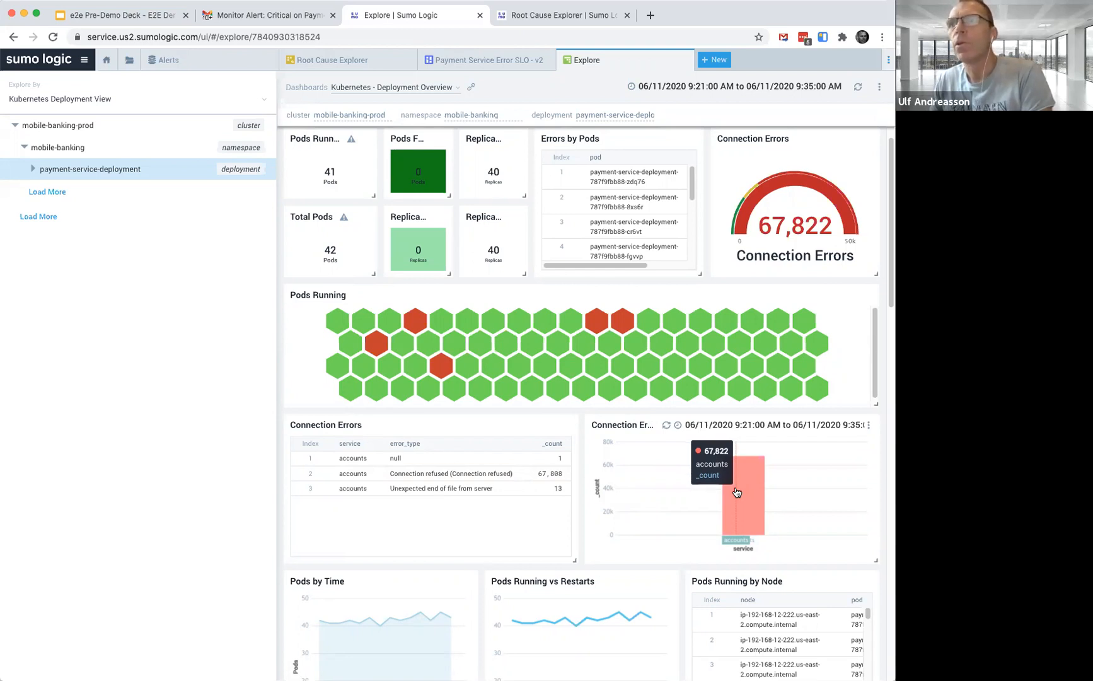
{"action": "left_click", "coordinate": [737, 491]}
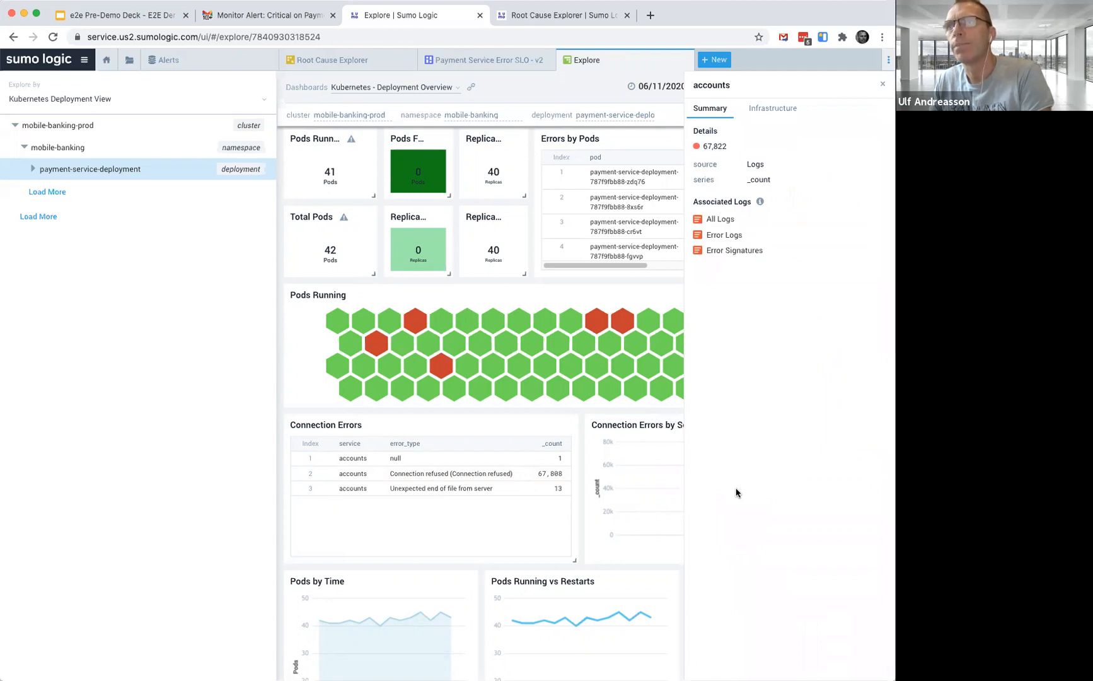
{"action": "left_click", "coordinate": [779, 111]}
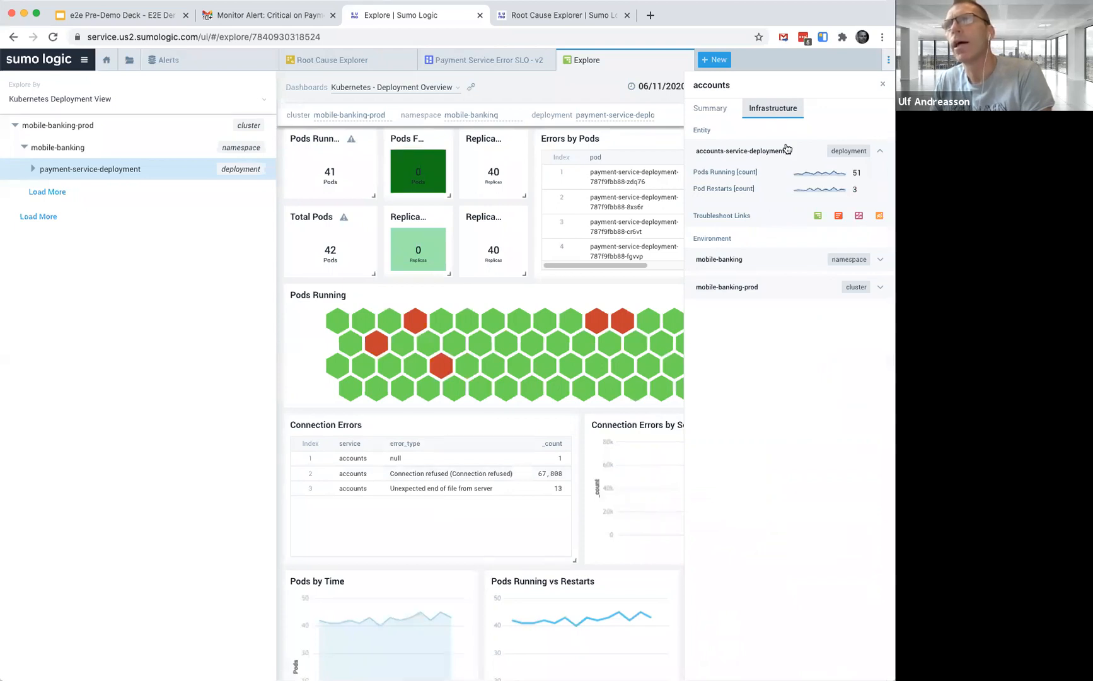
{"action": "left_click", "coordinate": [858, 217]}
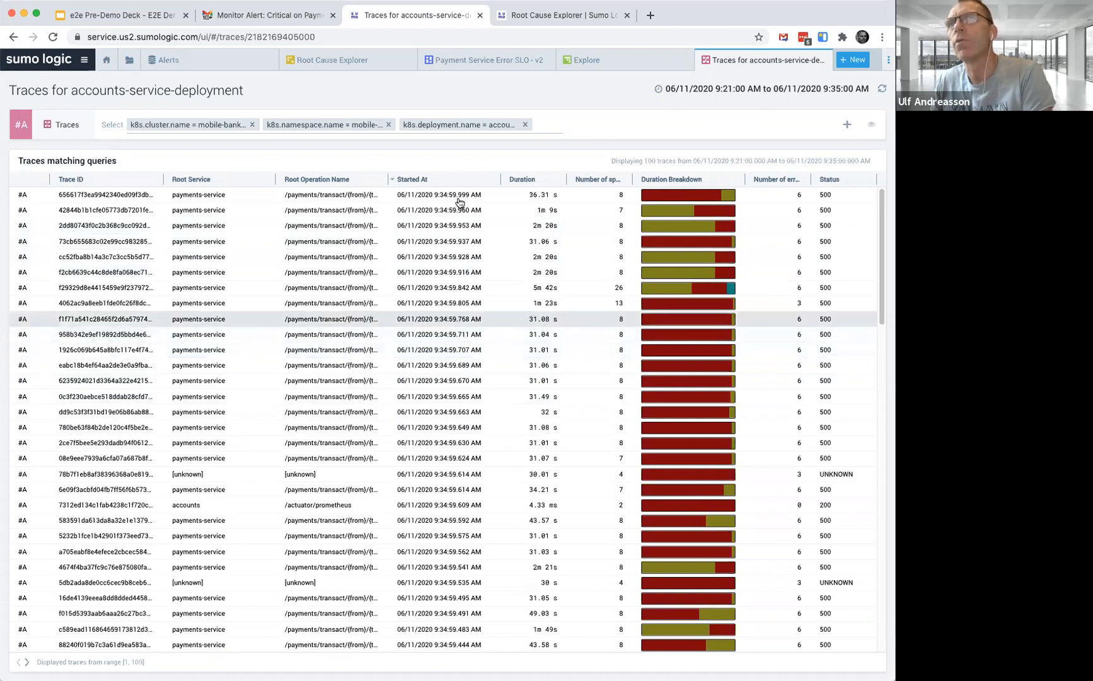
Add a trace filter for number of errors greater than 0
{"action": "left_click", "coordinate": [542, 123]}
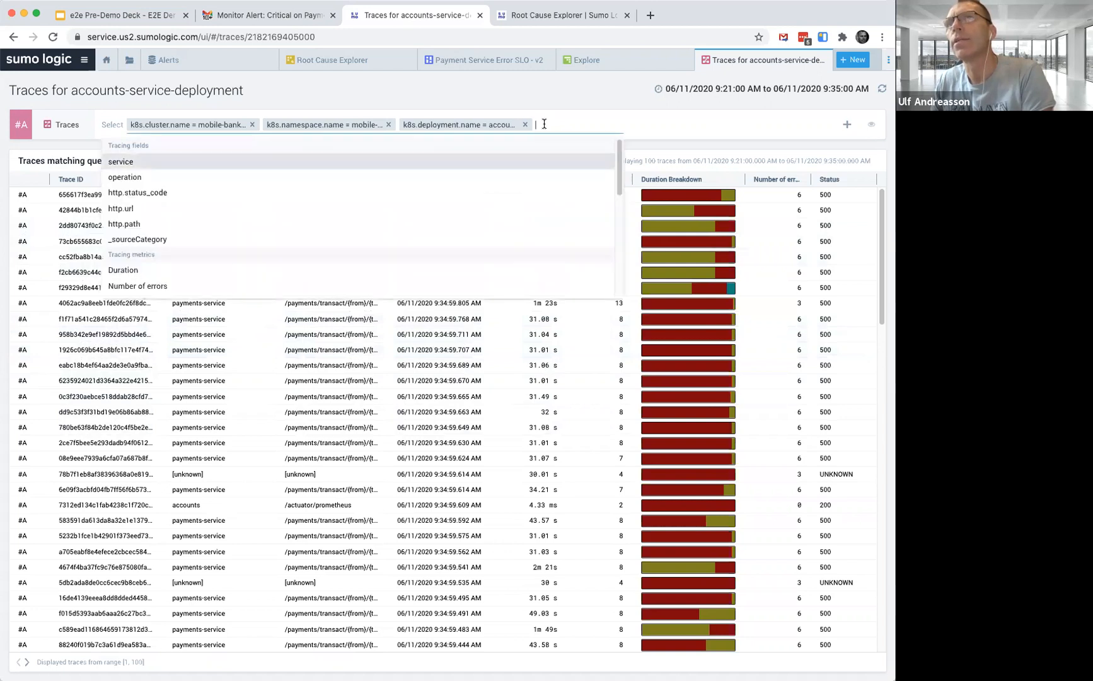
{"action": "left_click", "coordinate": [149, 287]}
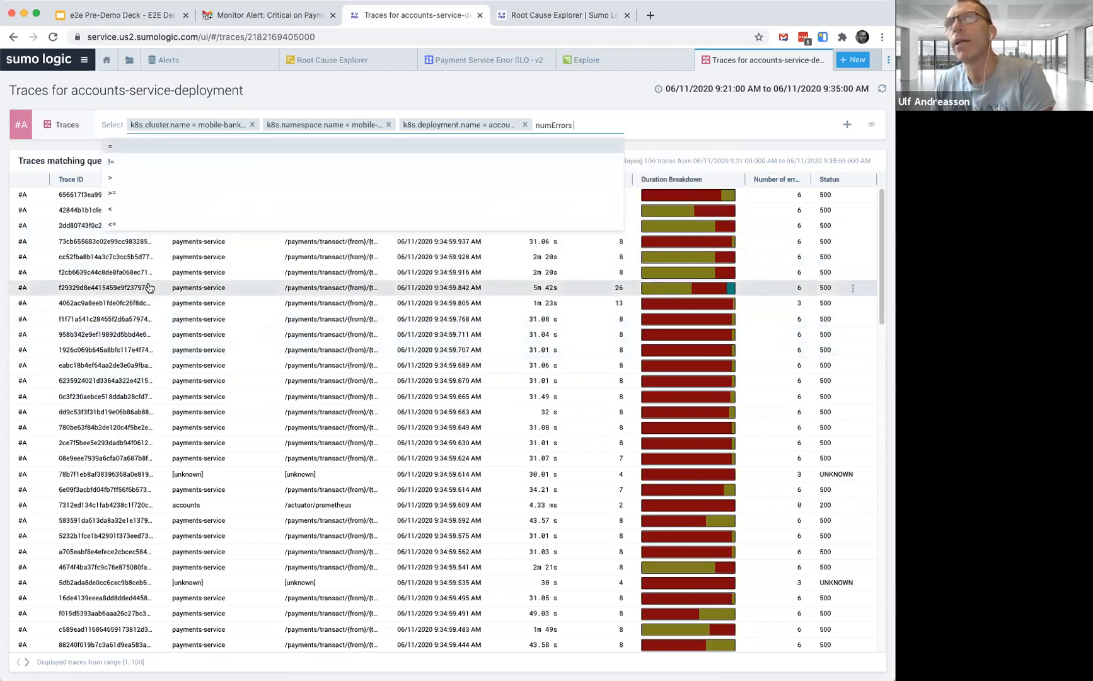
{"action": "left_click", "coordinate": [114, 177]}
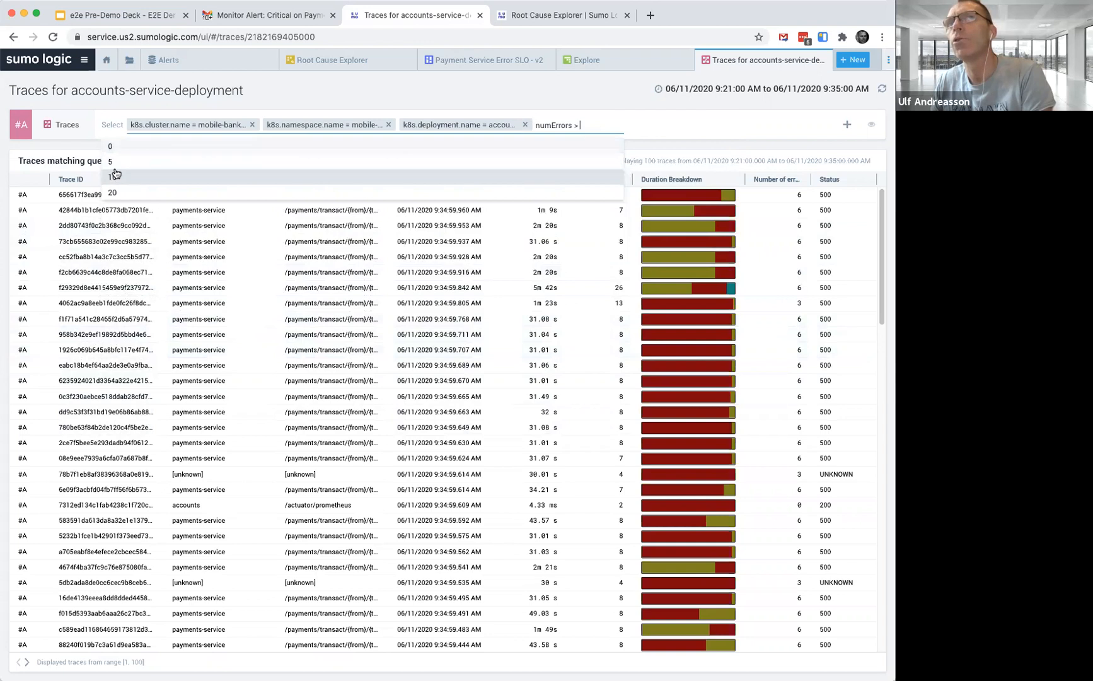
{"action": "left_click", "coordinate": [119, 150]}
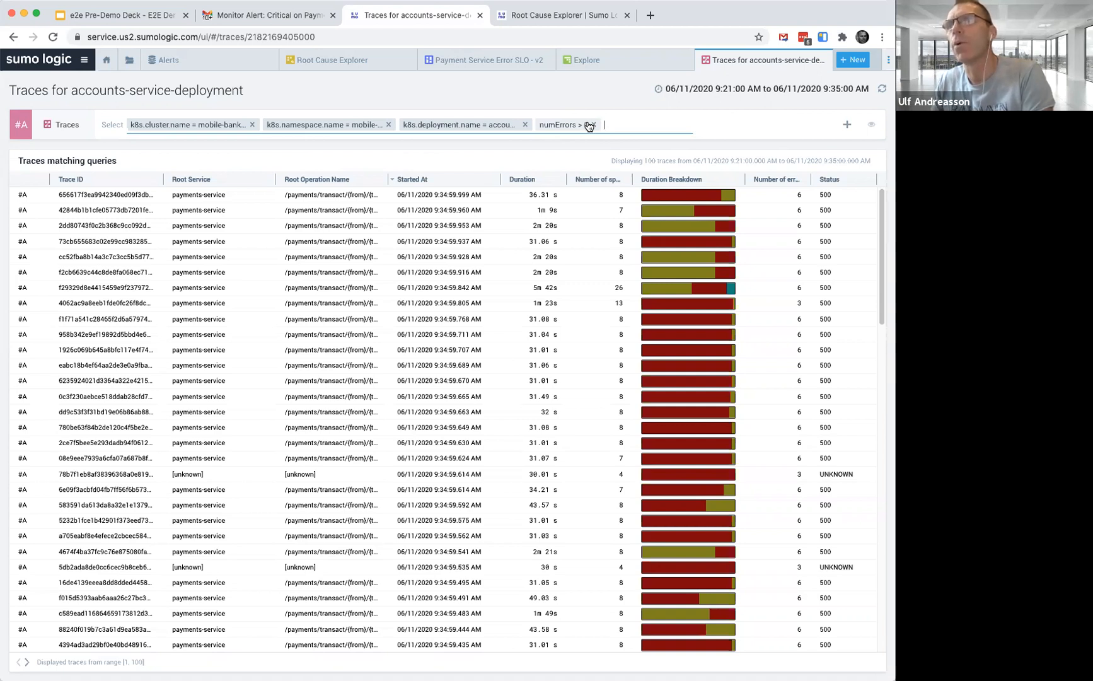
Open the first trace and inspect the metadata of its CrudRepository.findById span
{"action": "mouse_move", "coordinate": [665, 198]}
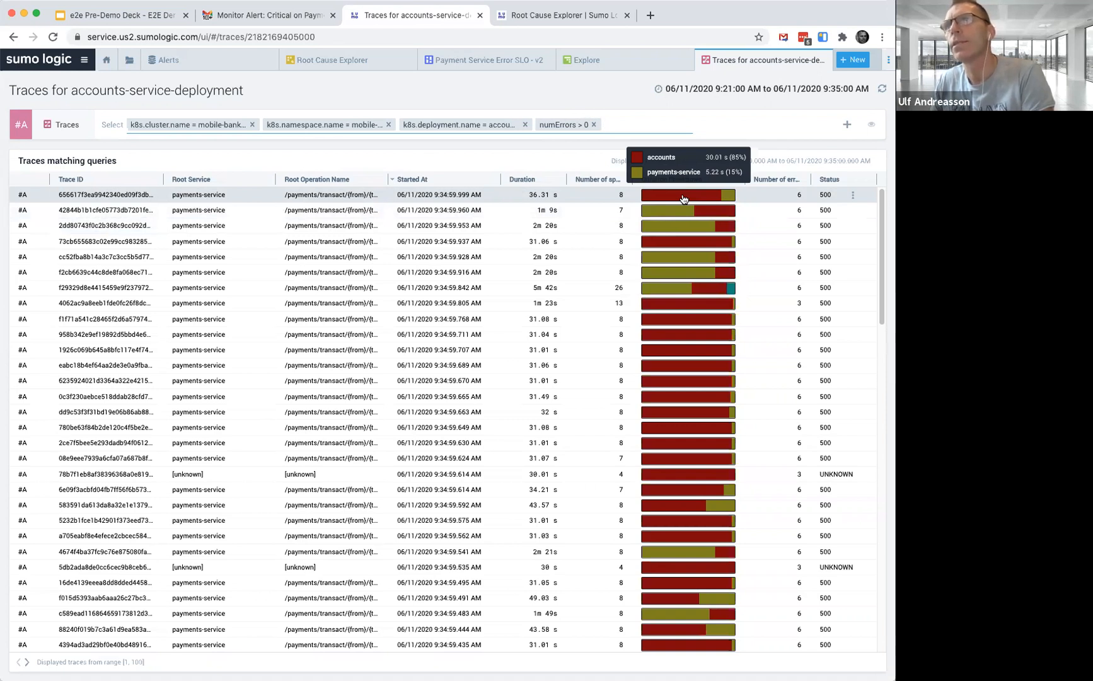
{"action": "left_click", "coordinate": [683, 199]}
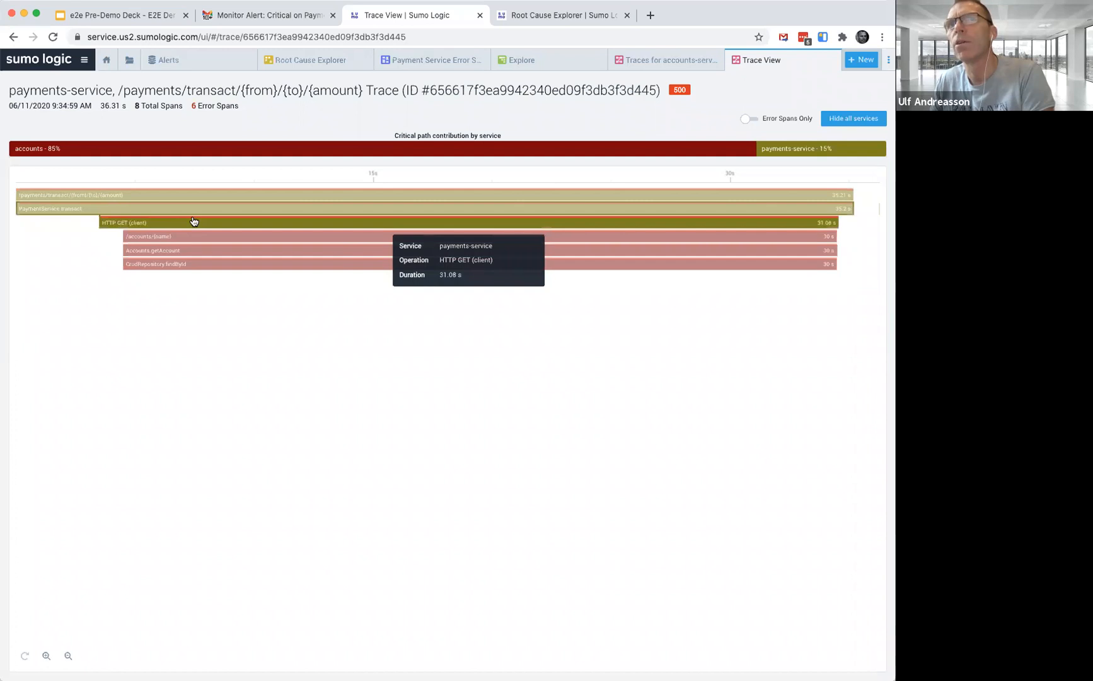
{"action": "left_click", "coordinate": [270, 266]}
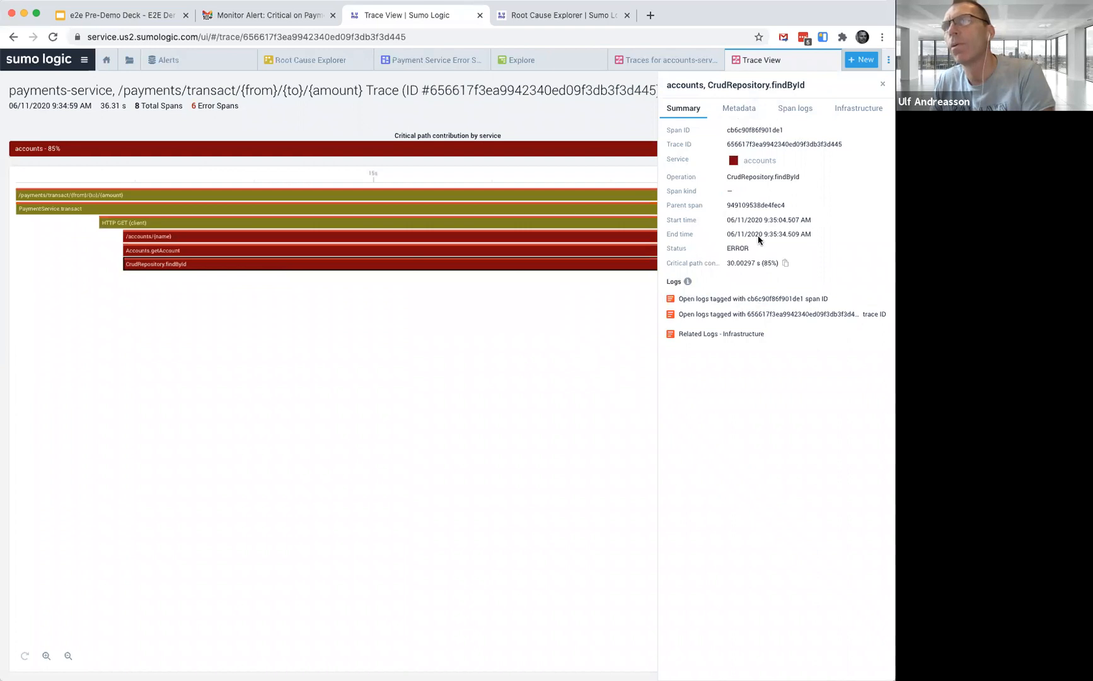
{"action": "left_click", "coordinate": [739, 118]}
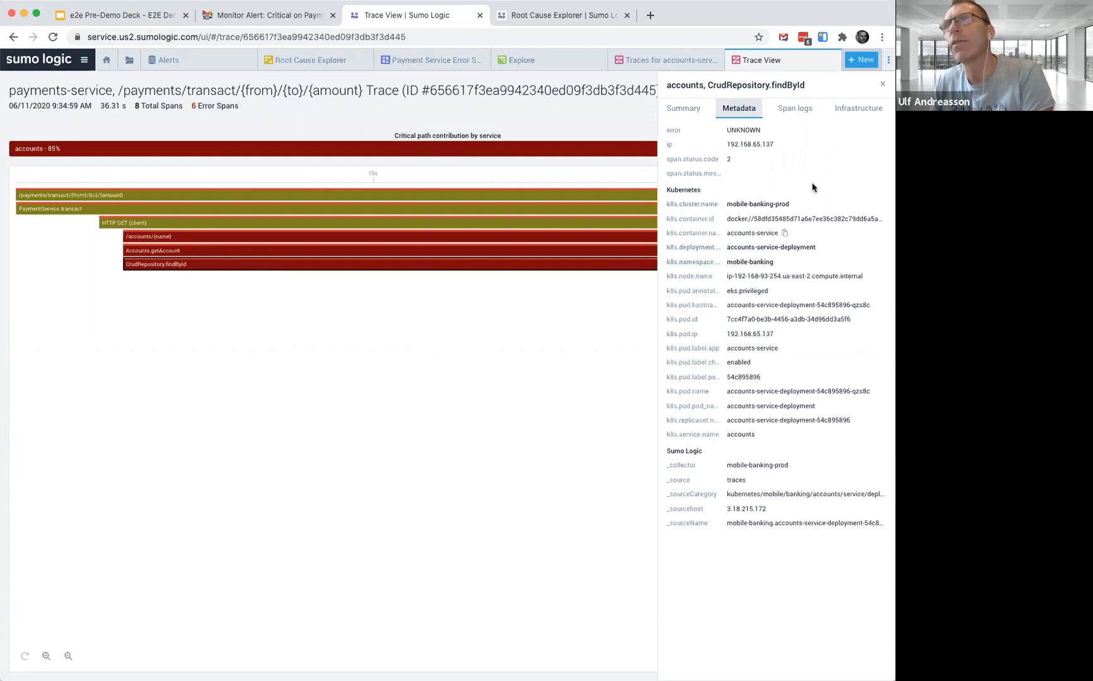
Open the raw logs for the accounts-service container from the span's infrastructure details
{"action": "left_click", "coordinate": [849, 110]}
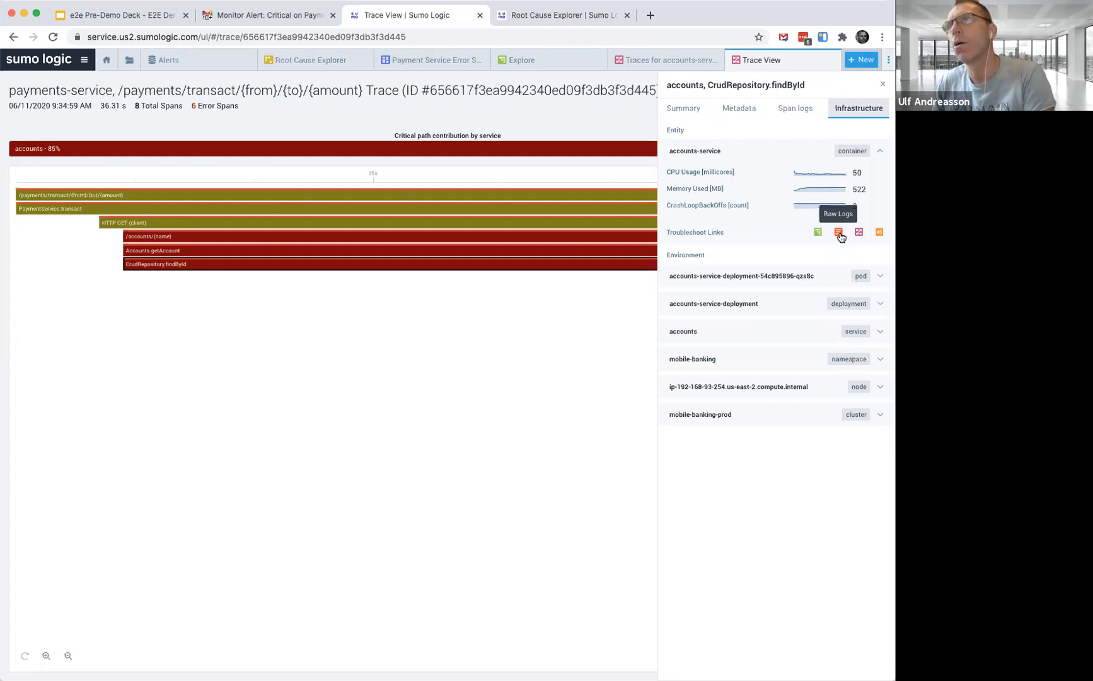
{"action": "left_click", "coordinate": [839, 232]}
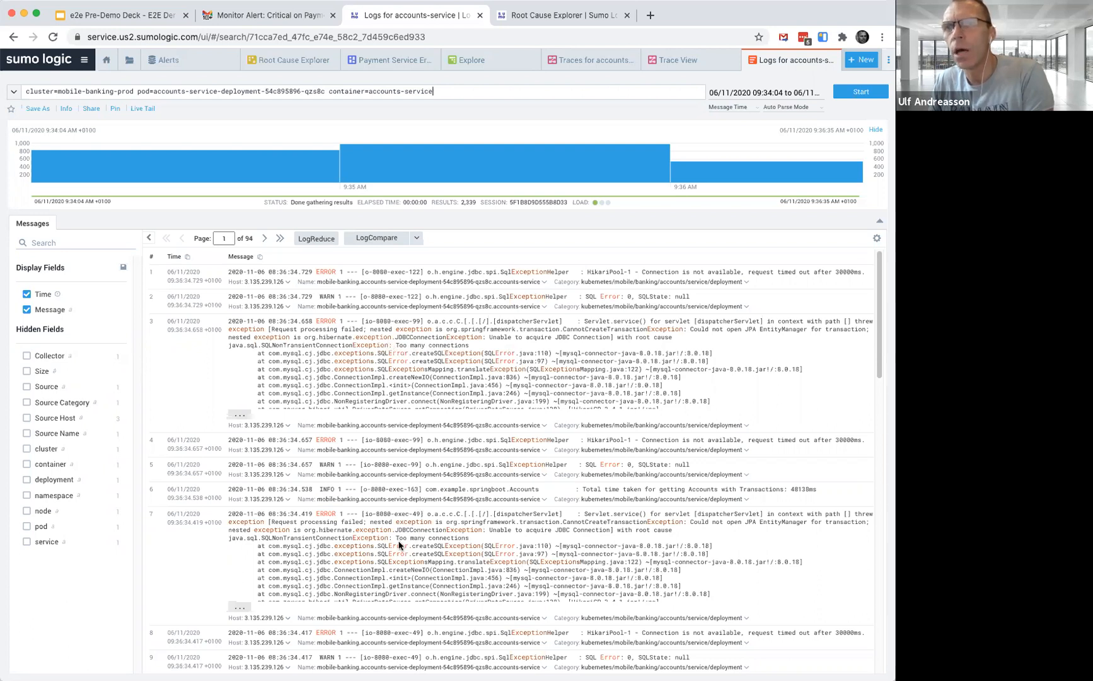
Run LogReduce on the accounts-service log messages and expand the dispatcherServlet exception signature
{"action": "scroll", "coordinate": [455, 549], "scroll_direction": "down", "scroll_amount": 1}
{"action": "scroll", "coordinate": [455, 550], "scroll_direction": "down", "scroll_amount": 5}
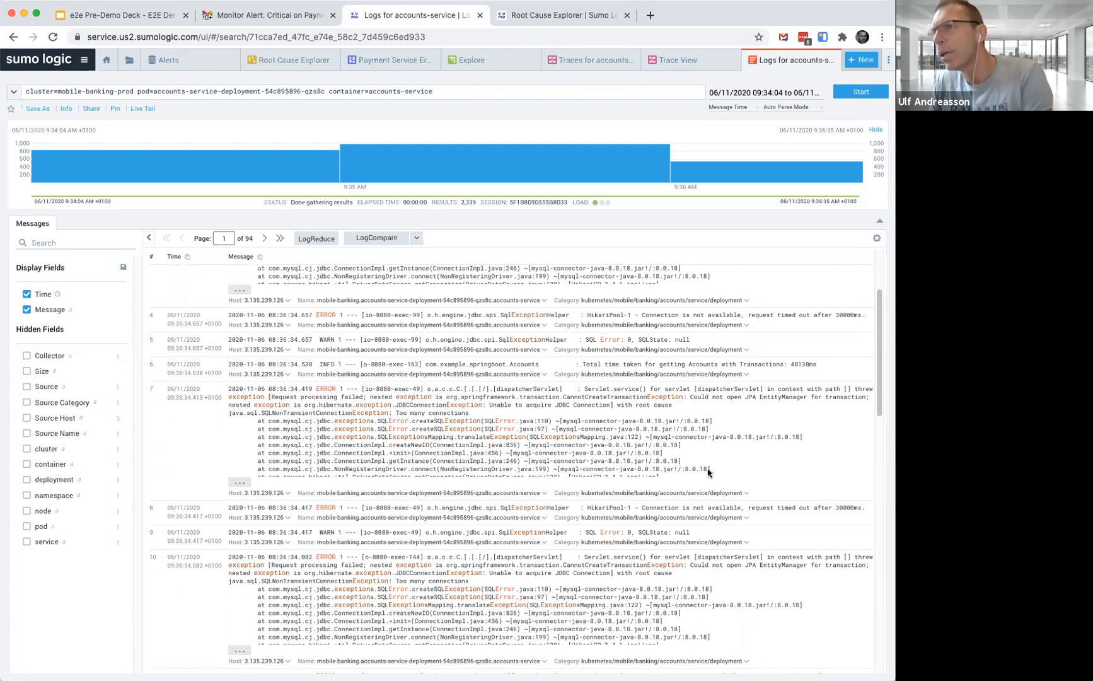
{"action": "scroll", "coordinate": [708, 472], "scroll_direction": "up", "scroll_amount": 3}
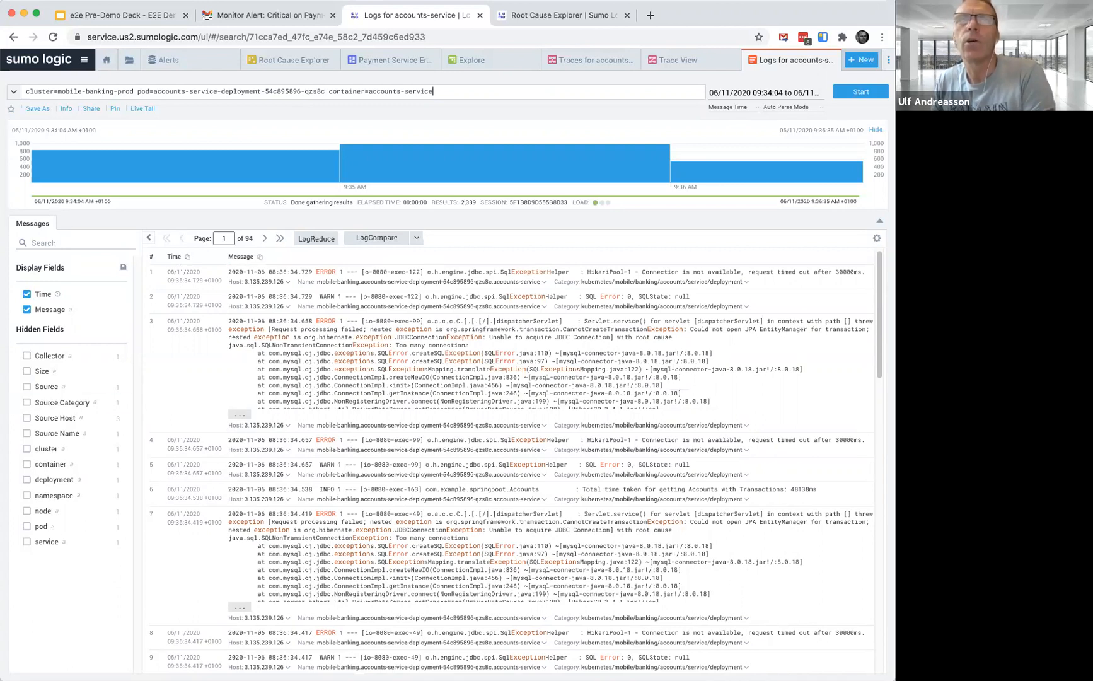
{"action": "left_click", "coordinate": [316, 238]}
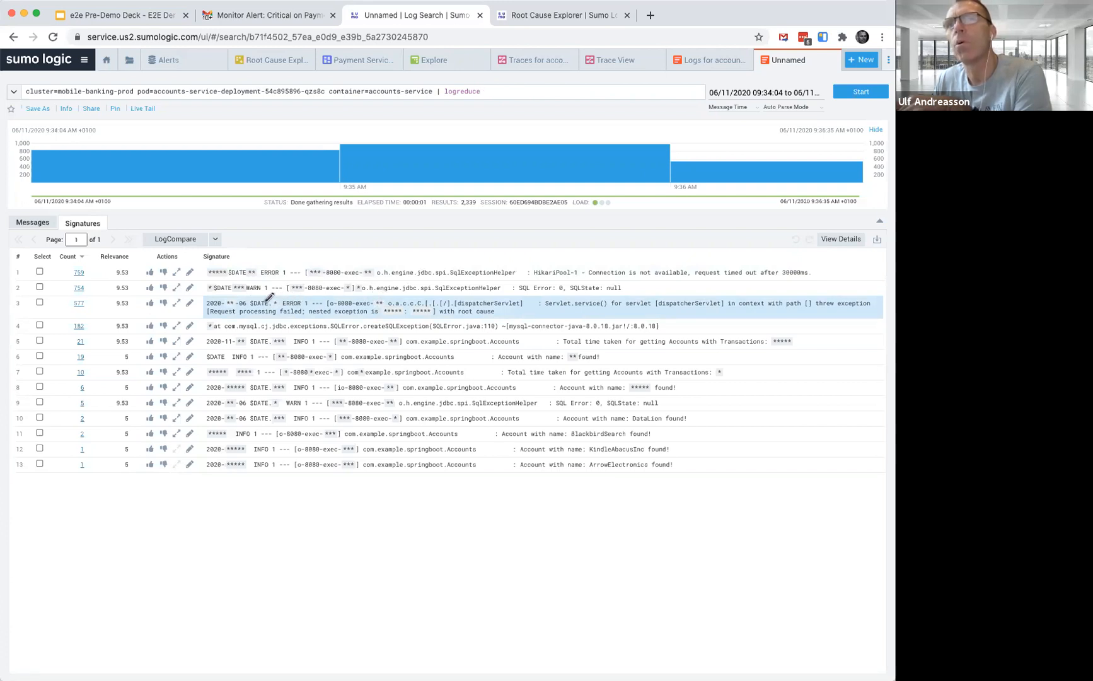
{"action": "left_click", "coordinate": [177, 305]}
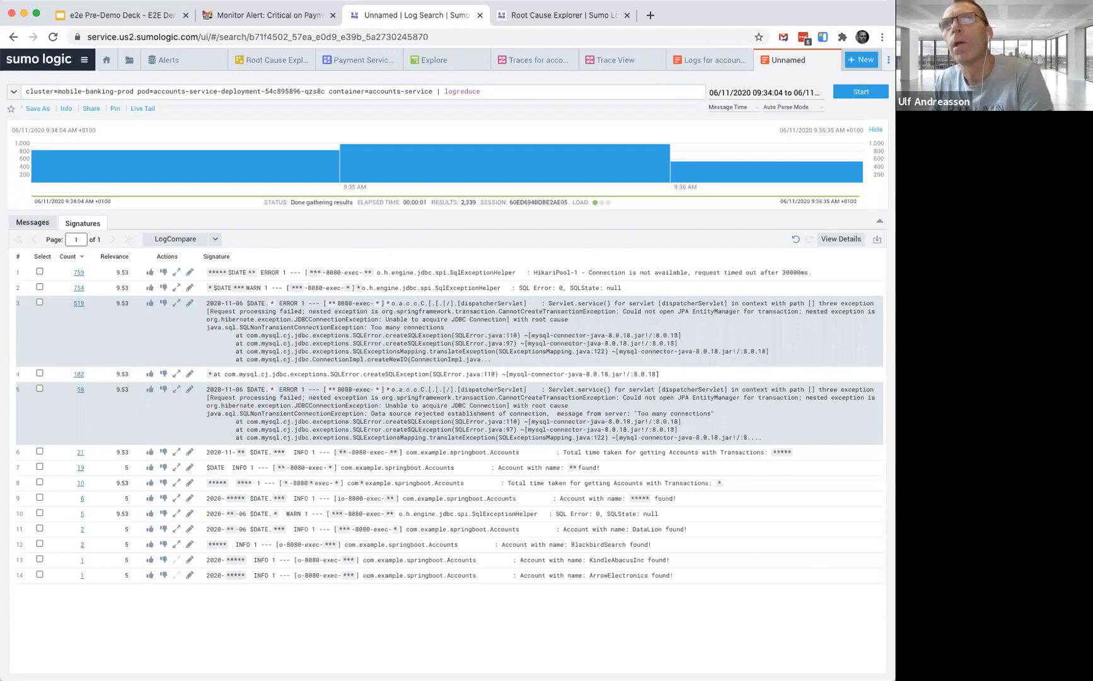
Switch to the e2e Pre-Demo Deck slides and advance to the next slide
{"action": "left_click", "coordinate": [129, 17]}
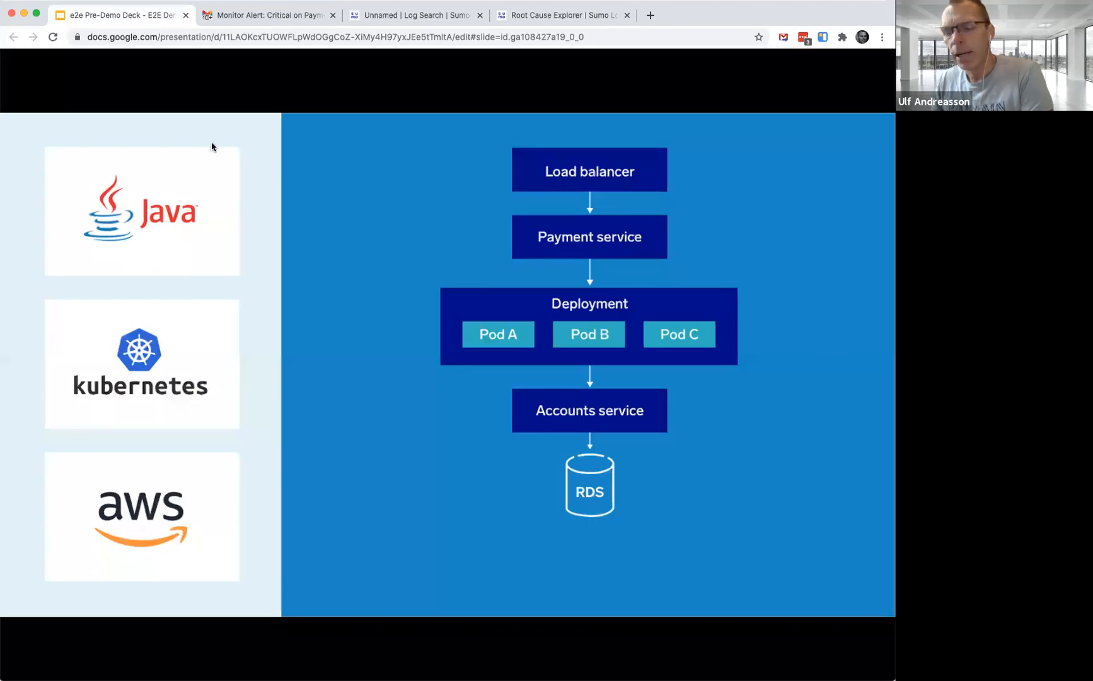
{"action": "left_click", "coordinate": [377, 335]}
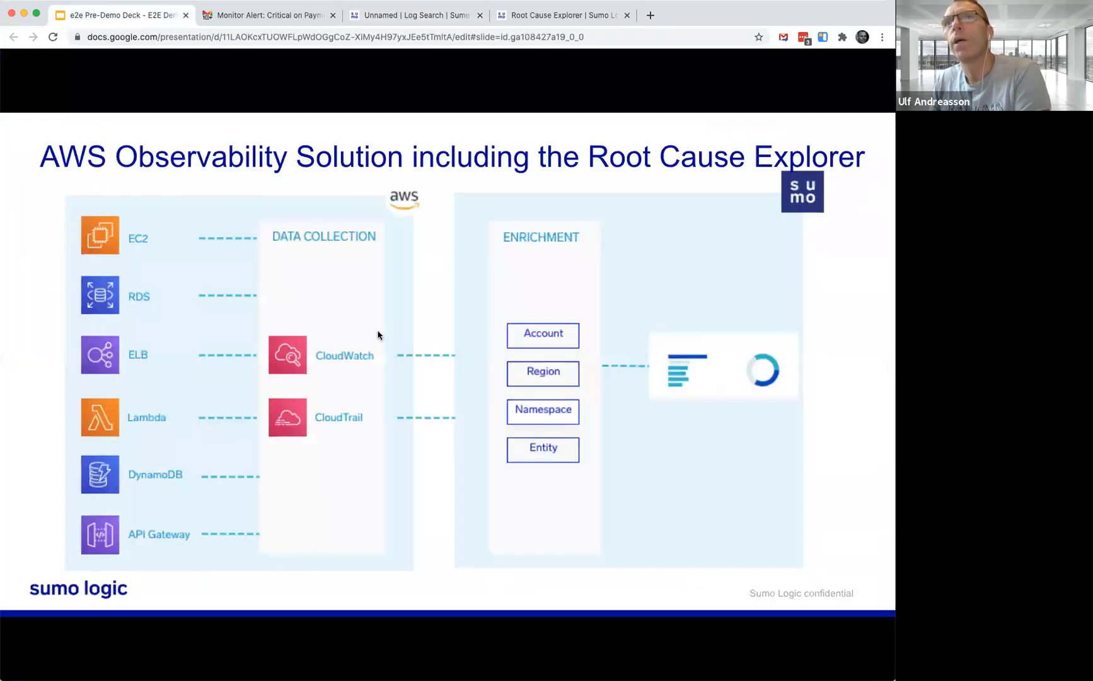
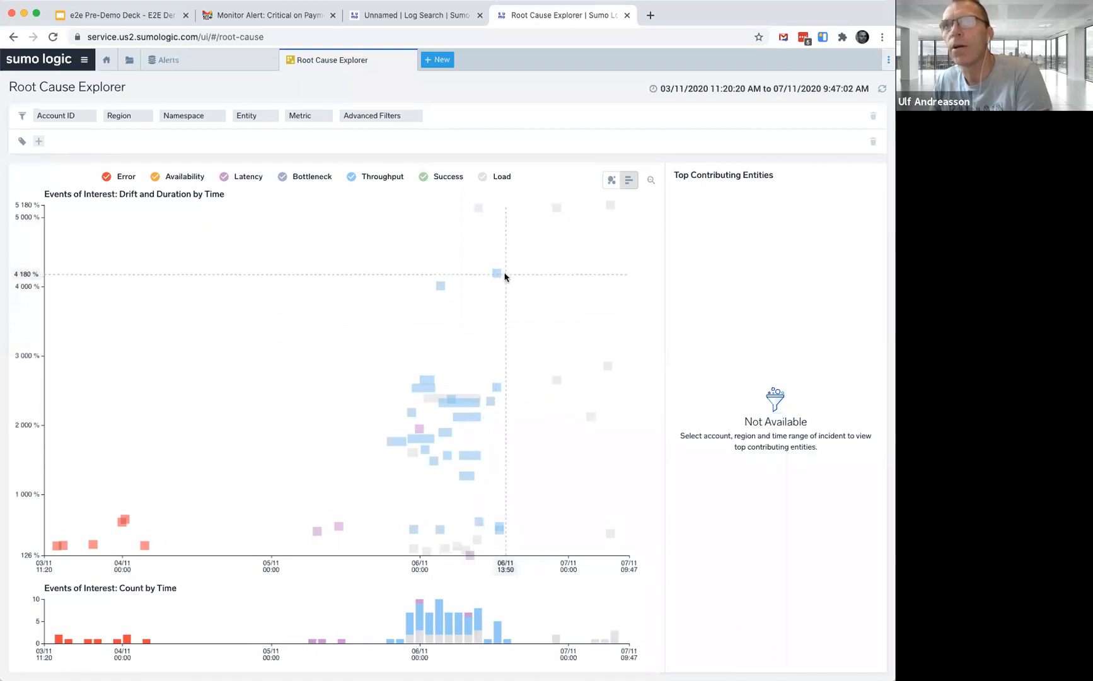
Filter the Root Cause Explorer events of interest to the mysql-1 RDS entity
{"action": "mouse_move", "coordinate": [496, 276]}
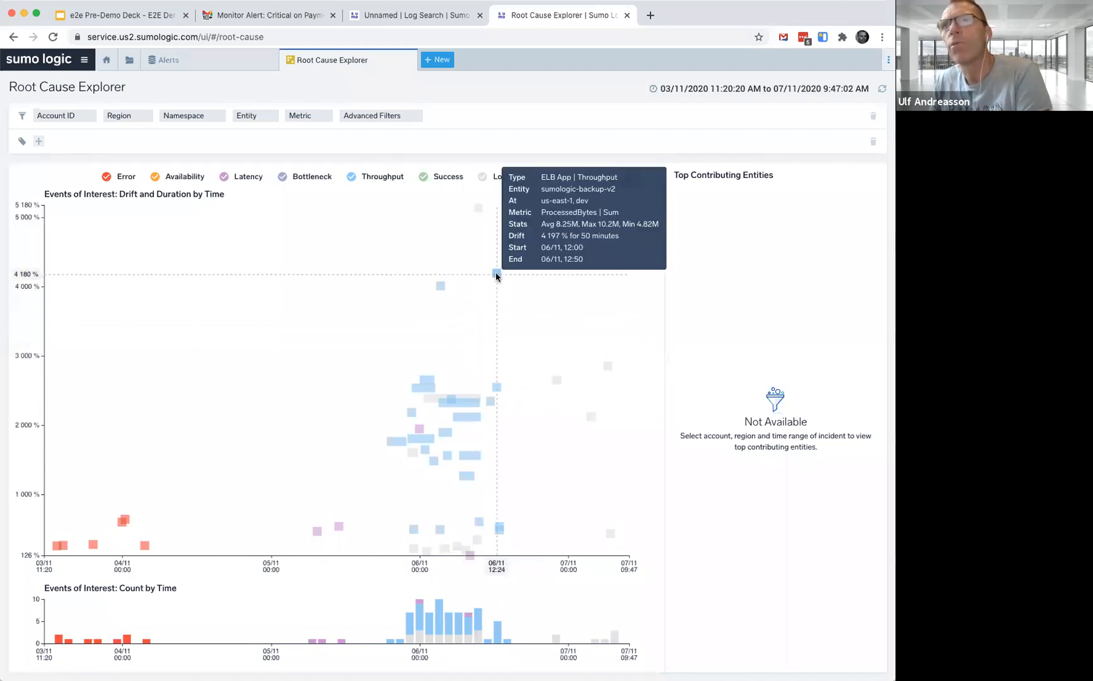
{"action": "mouse_move", "coordinate": [441, 287]}
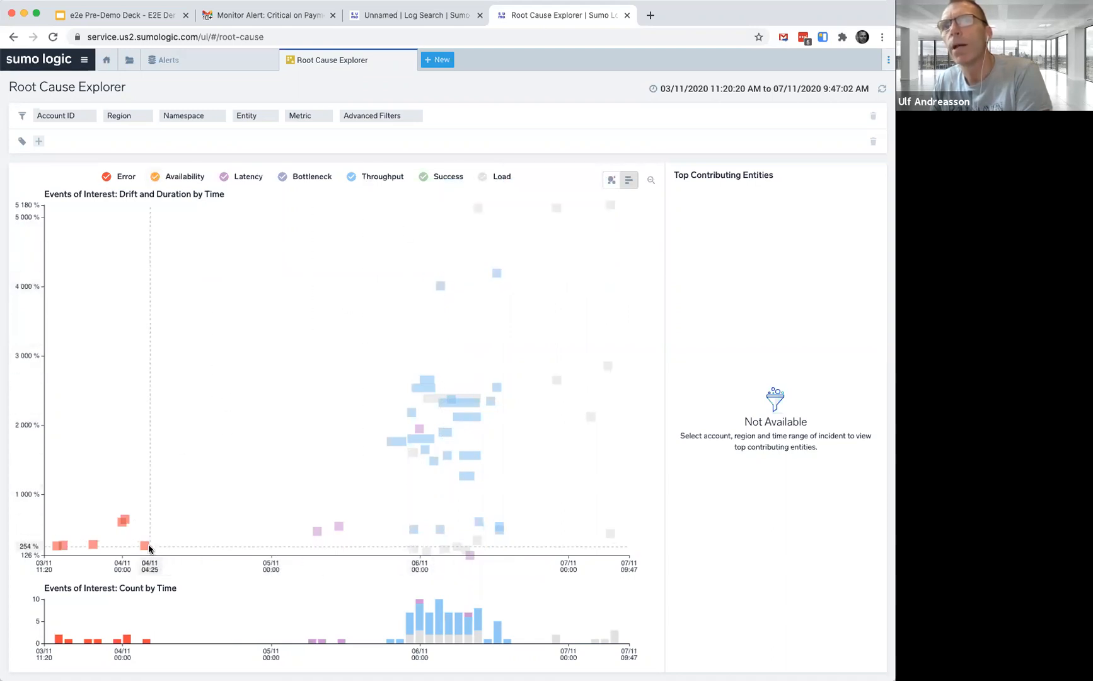
{"action": "mouse_move", "coordinate": [144, 545]}
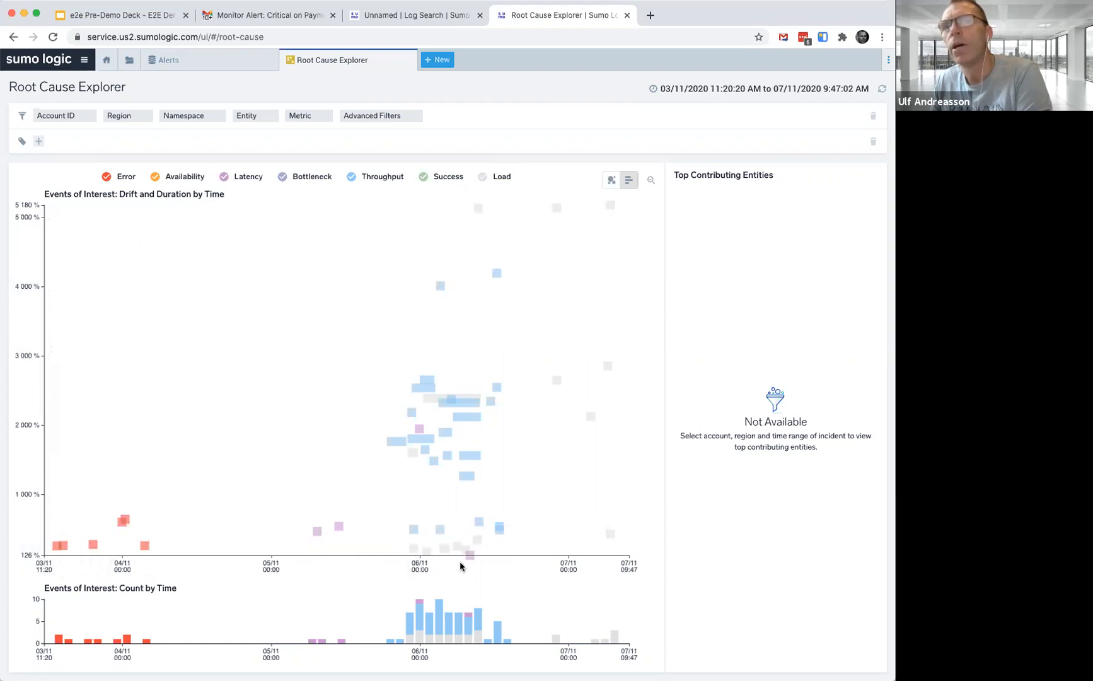
{"action": "mouse_move", "coordinate": [479, 460]}
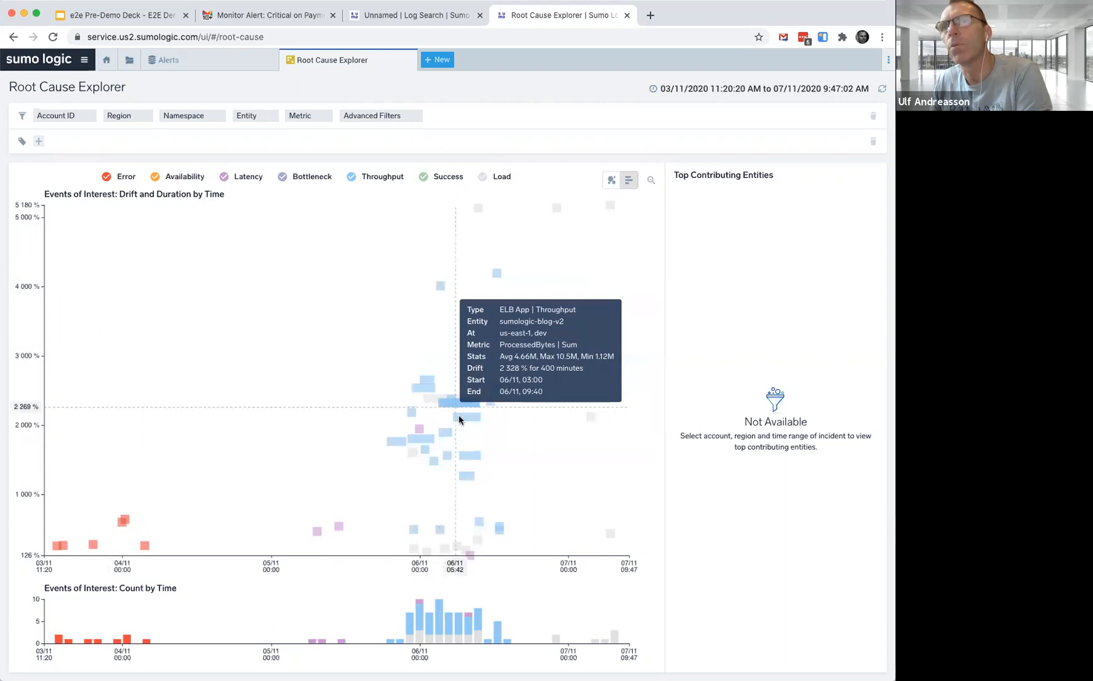
{"action": "mouse_move", "coordinate": [463, 419]}
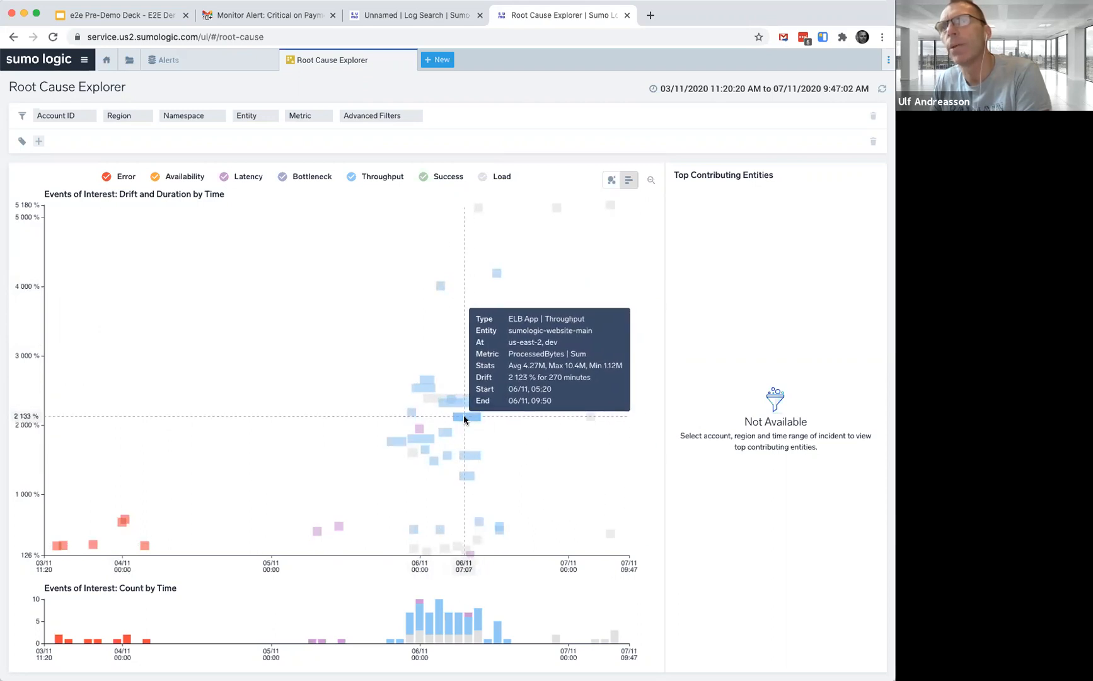
{"action": "mouse_move", "coordinate": [590, 420]}
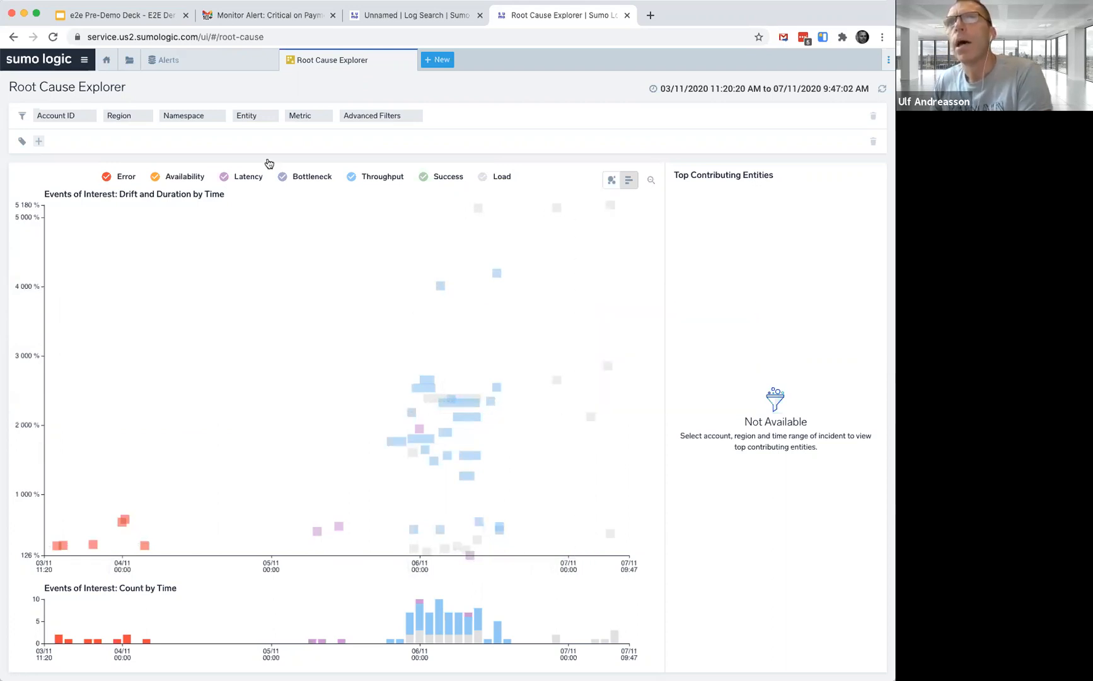
{"action": "left_click", "coordinate": [257, 120]}
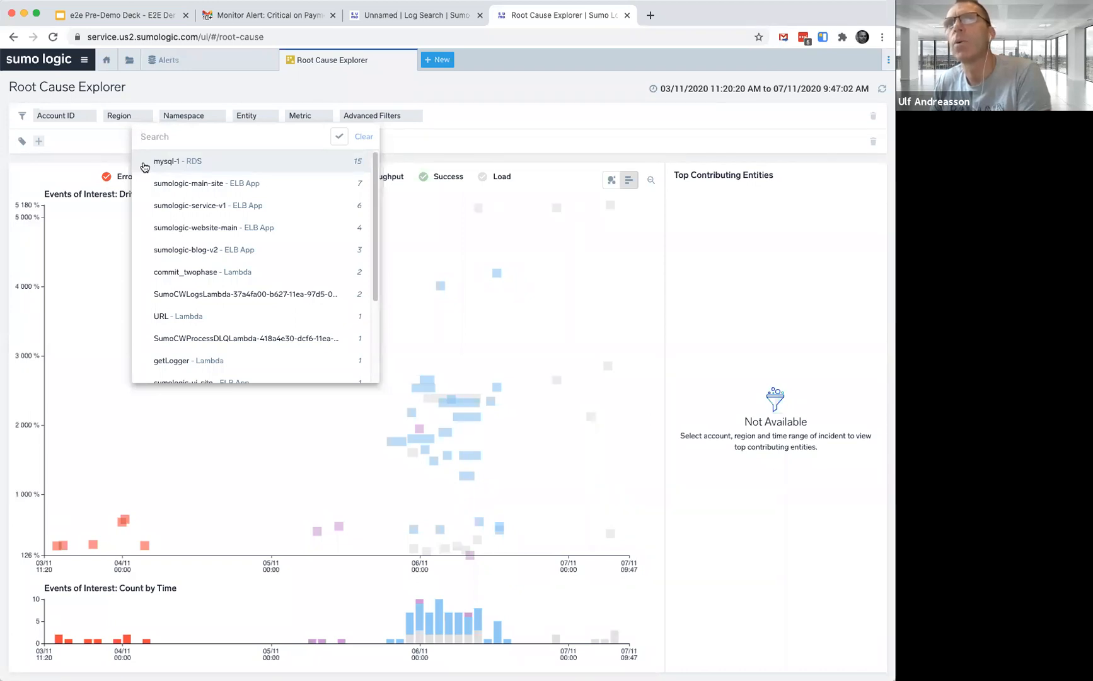
{"action": "left_click", "coordinate": [145, 165]}
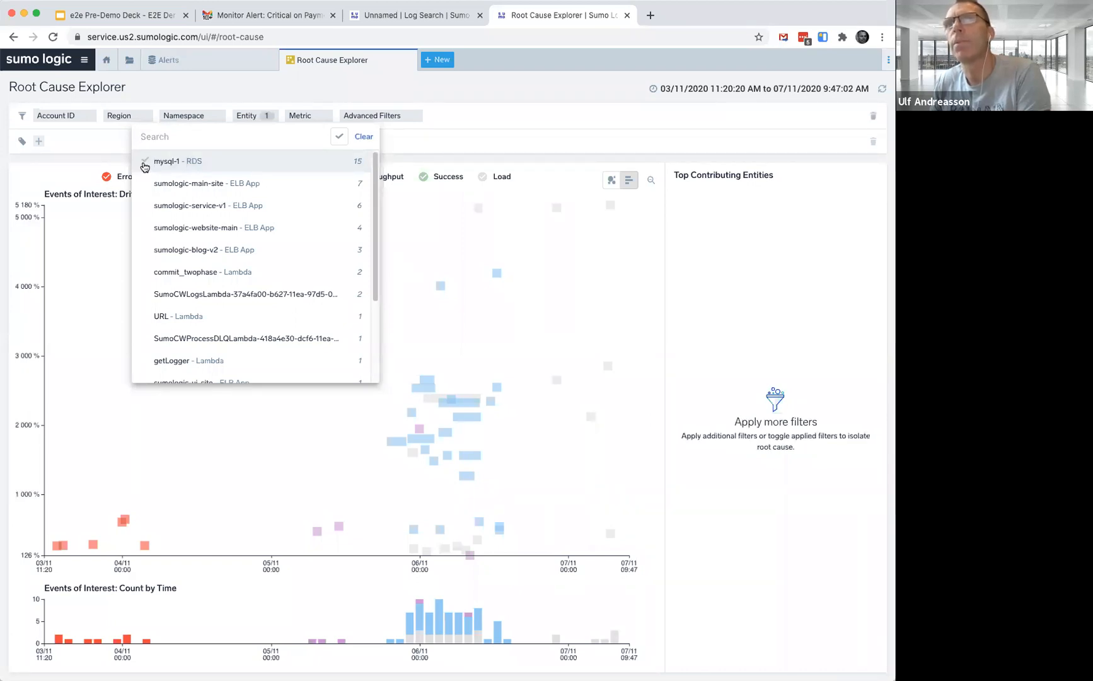
{"action": "left_click", "coordinate": [449, 136]}
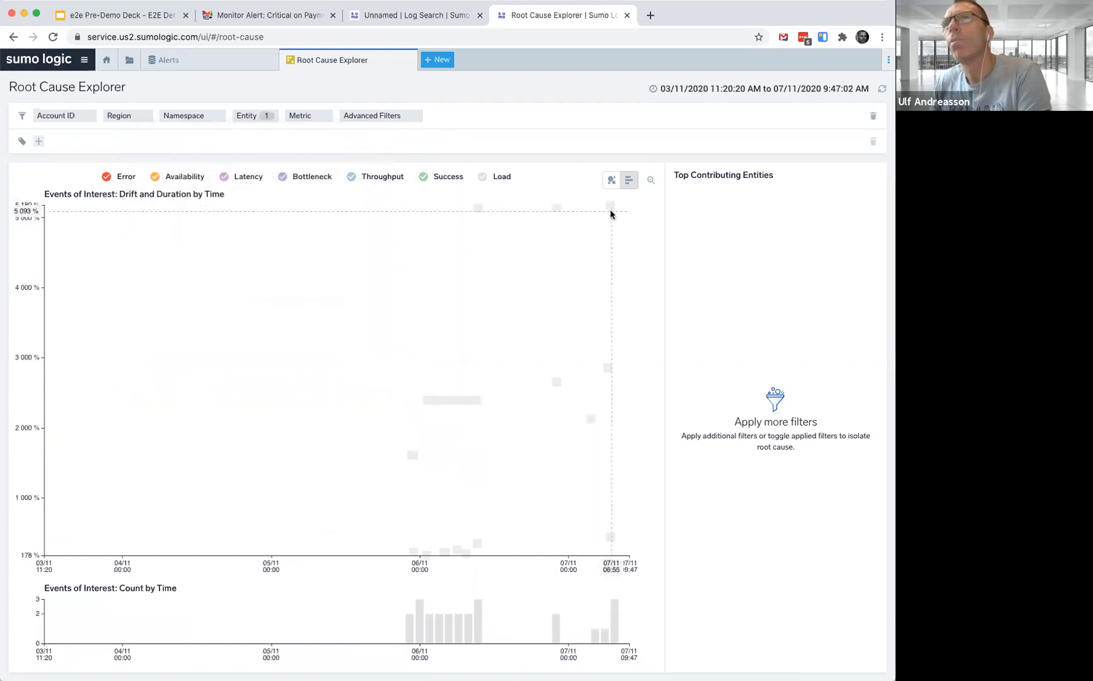
Select the mysql-1 BinLogDiskUsage load event spanning 06/11 00:30 to 09:50 to show its details
{"action": "mouse_move", "coordinate": [610, 205]}
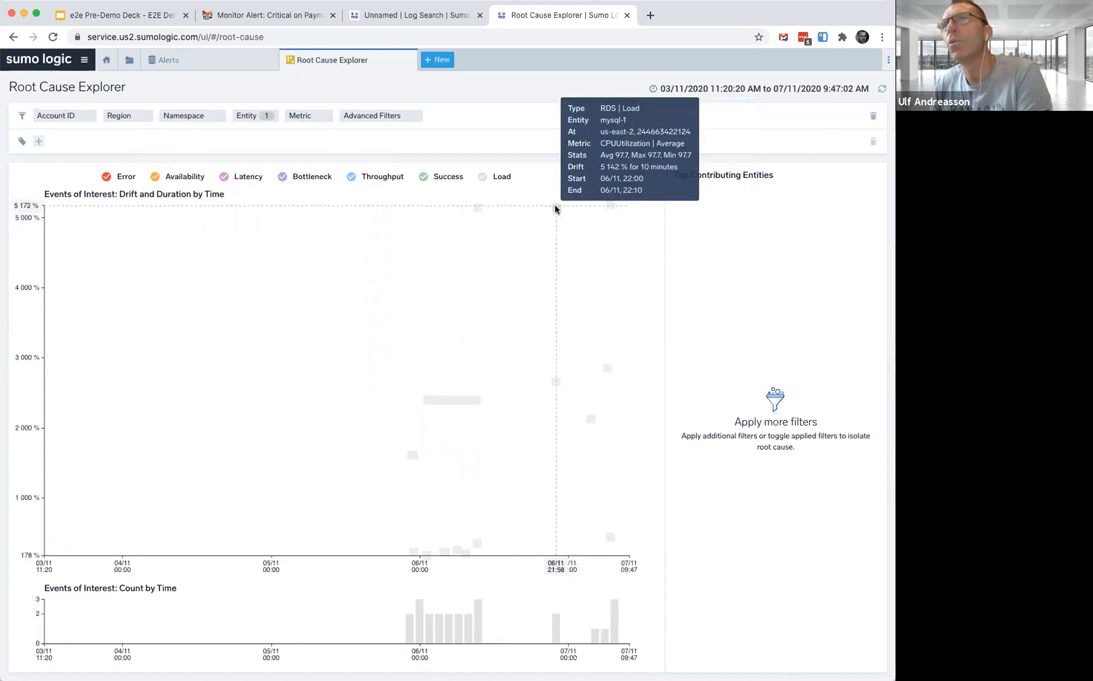
{"action": "mouse_move", "coordinate": [480, 210]}
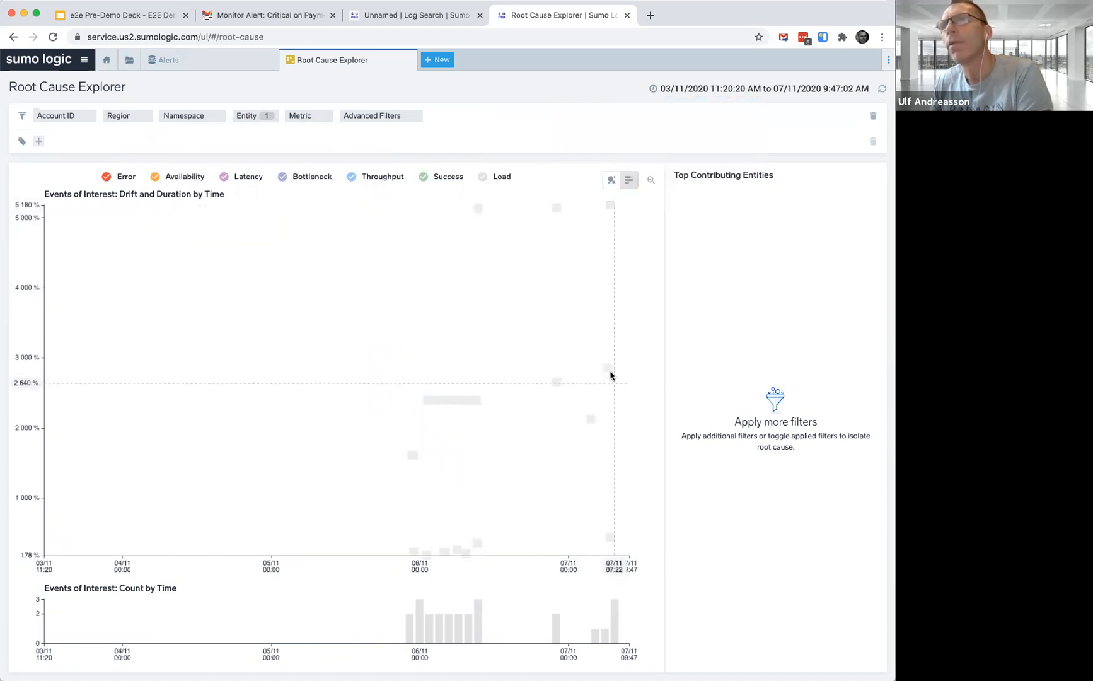
{"action": "mouse_move", "coordinate": [609, 370]}
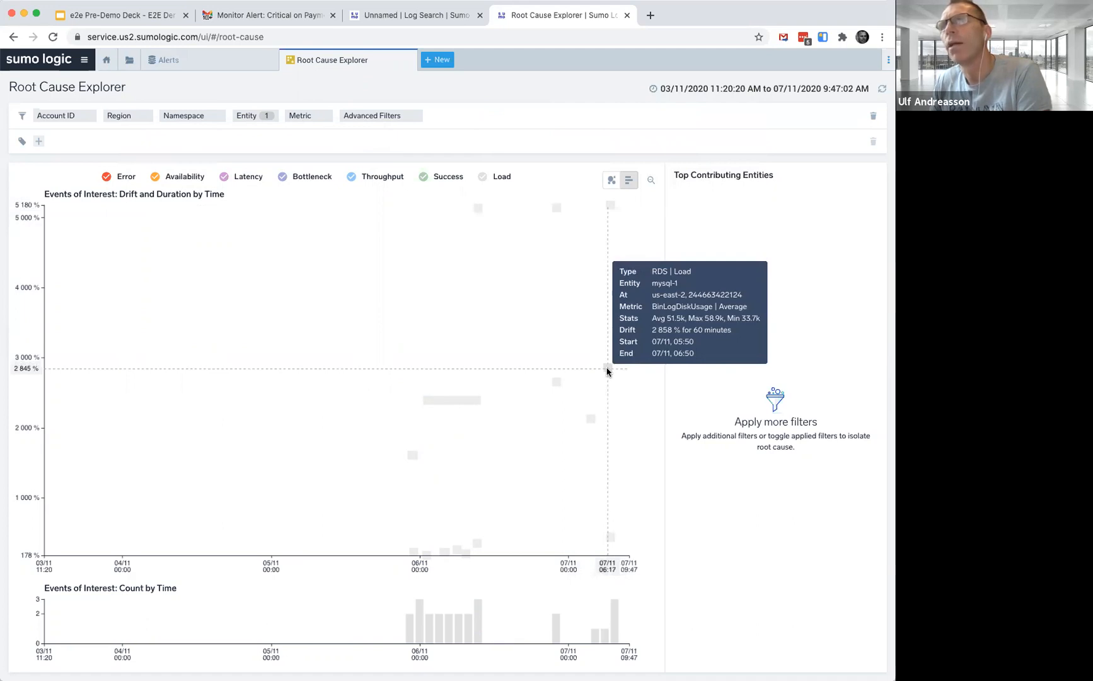
{"action": "mouse_move", "coordinate": [557, 382]}
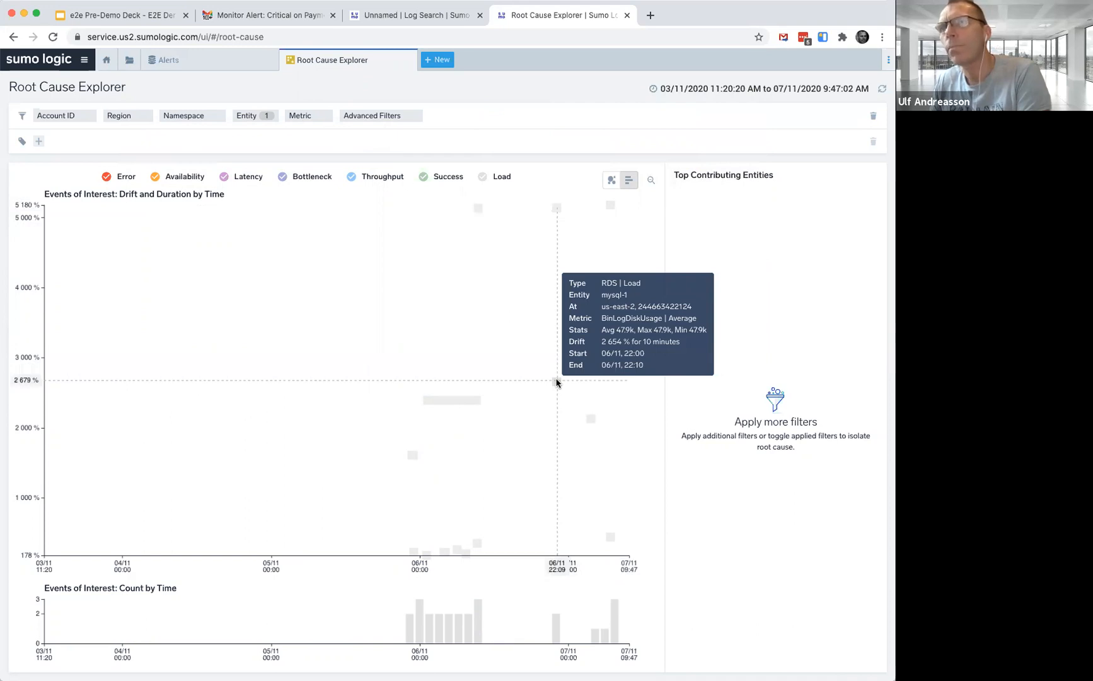
{"action": "left_click", "coordinate": [472, 400]}
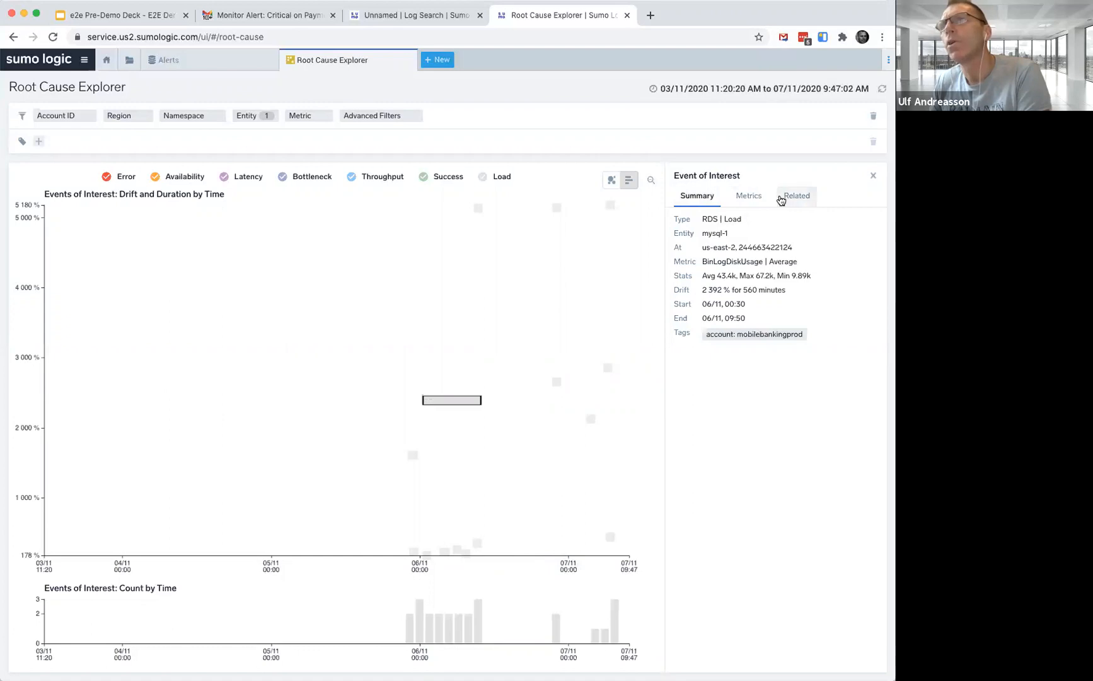
View the selected event's metrics chart, then its related logs and recommended dashboards
{"action": "left_click", "coordinate": [750, 197]}
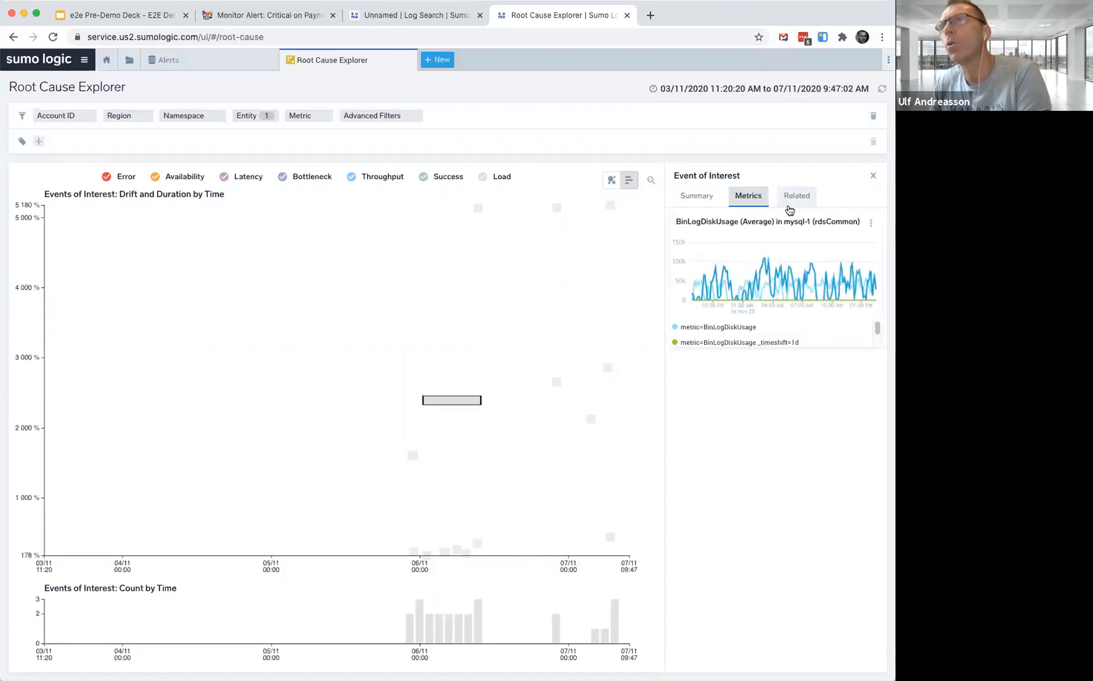
{"action": "mouse_move", "coordinate": [825, 284]}
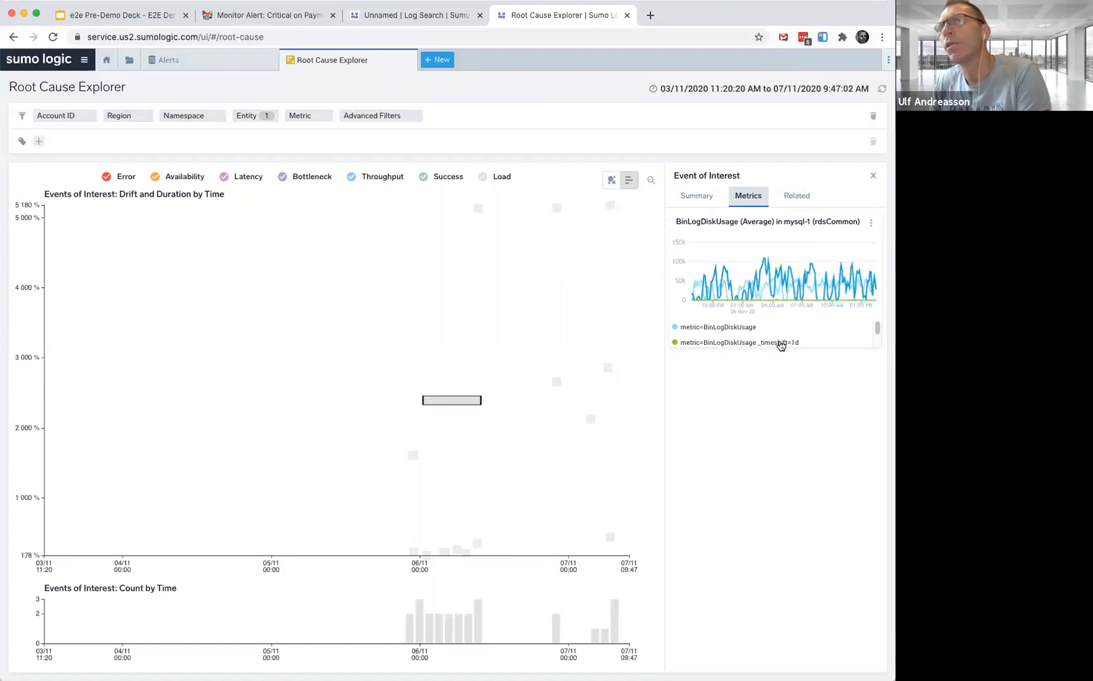
{"action": "left_click", "coordinate": [797, 196]}
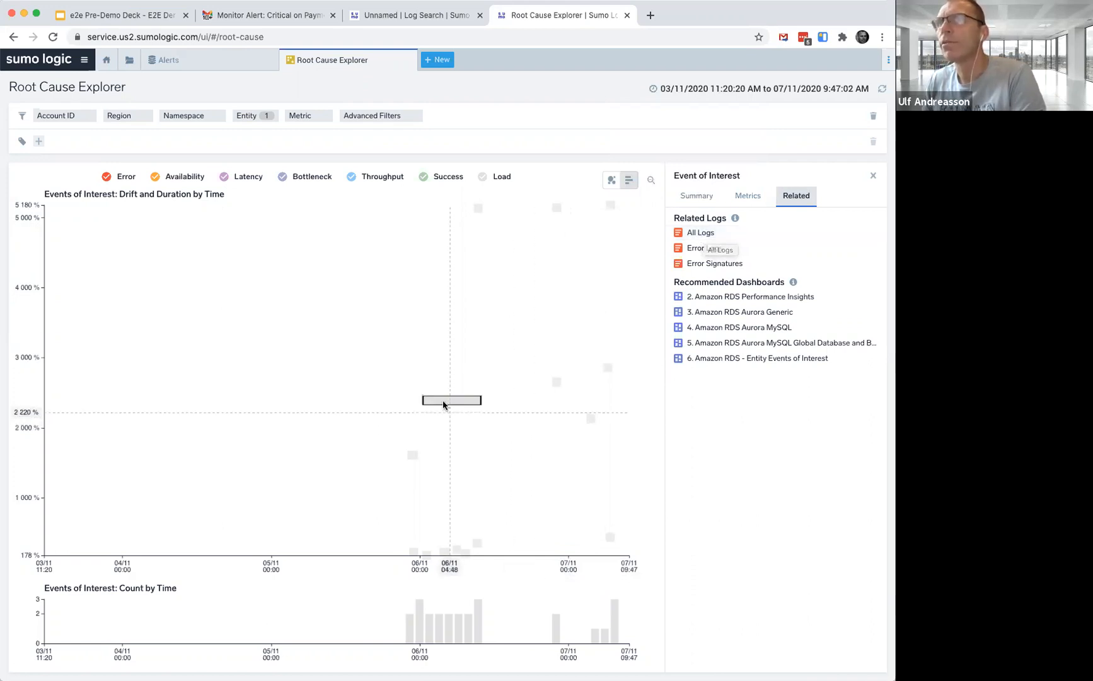
Open all related logs for the event and highlight the Query_time and Lock_time values in the slow-query messages
{"action": "mouse_move", "coordinate": [450, 403]}
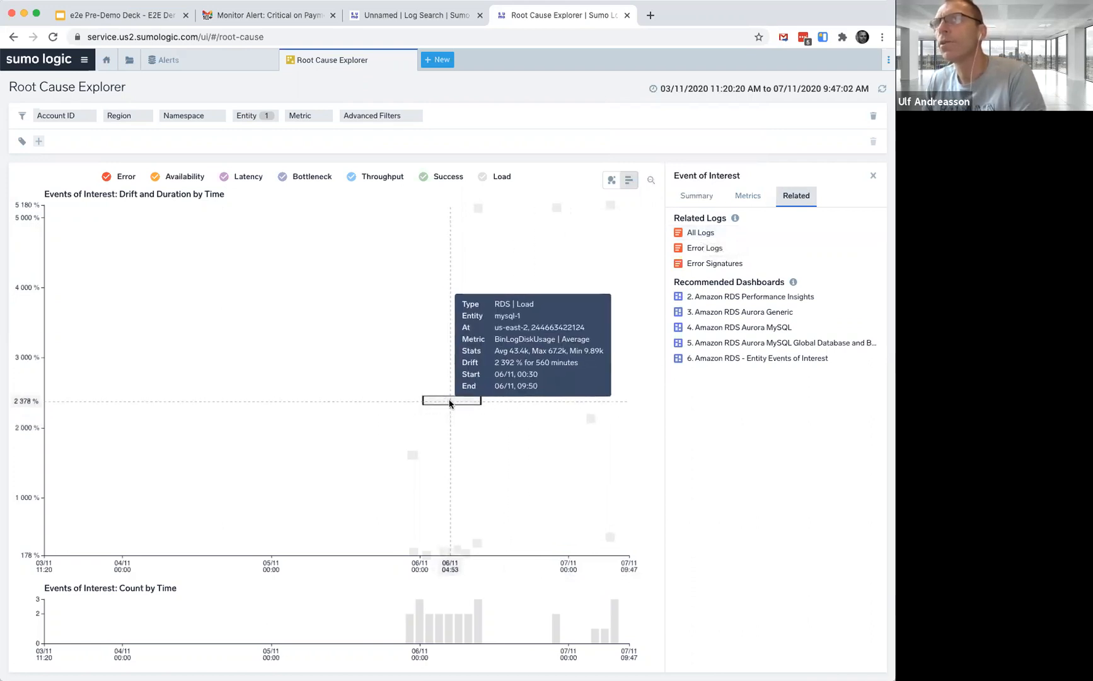
{"action": "left_click", "coordinate": [700, 233]}
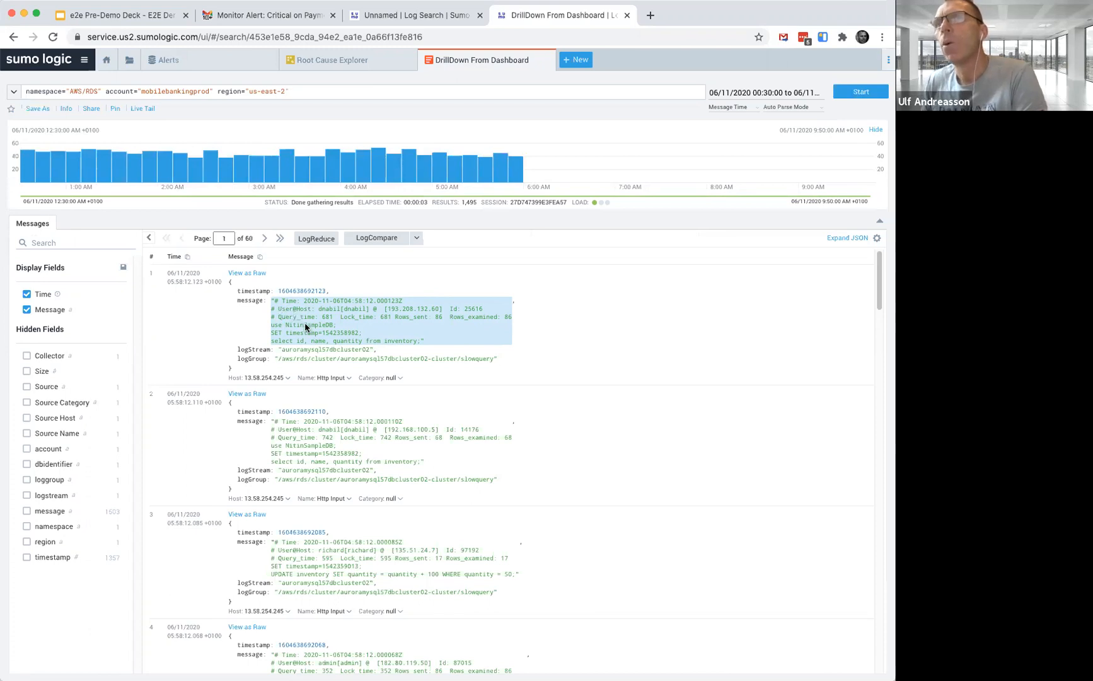
{"action": "left_click_drag", "start_coordinate": [278, 316], "coordinate": [344, 321]}
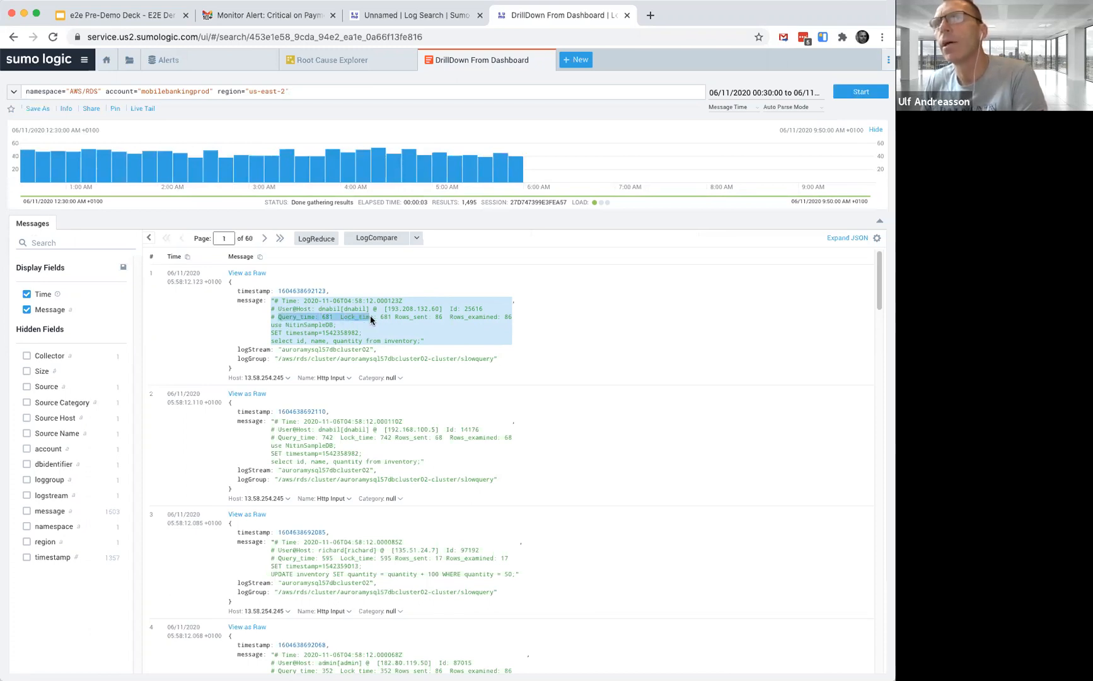
{"action": "left_click_drag", "start_coordinate": [280, 437], "coordinate": [386, 440]}
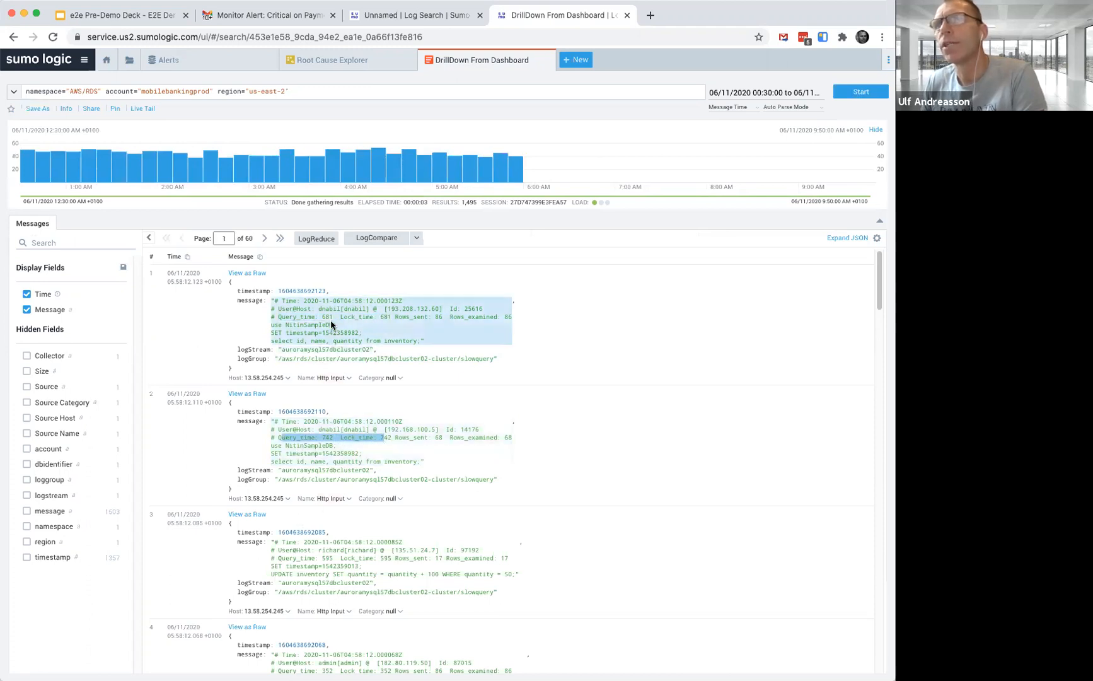
{"action": "left_click_drag", "start_coordinate": [293, 558], "coordinate": [387, 560]}
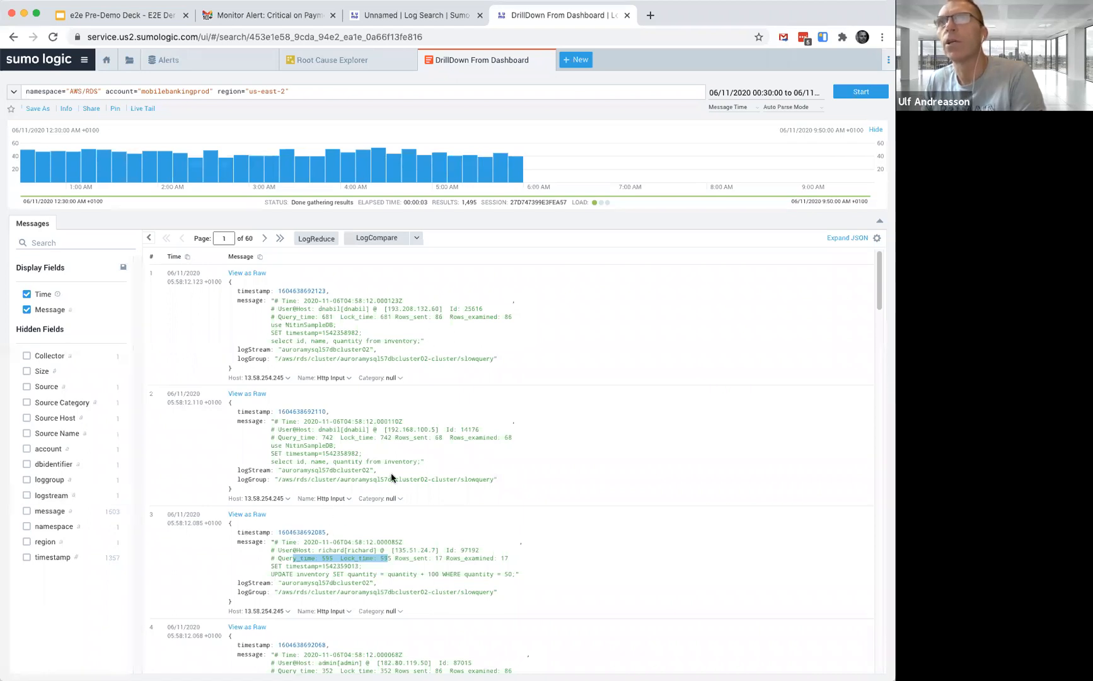
Open the Predict Slow Query Time monitor from the alerts monitor list for editing
{"action": "left_click", "coordinate": [166, 61]}
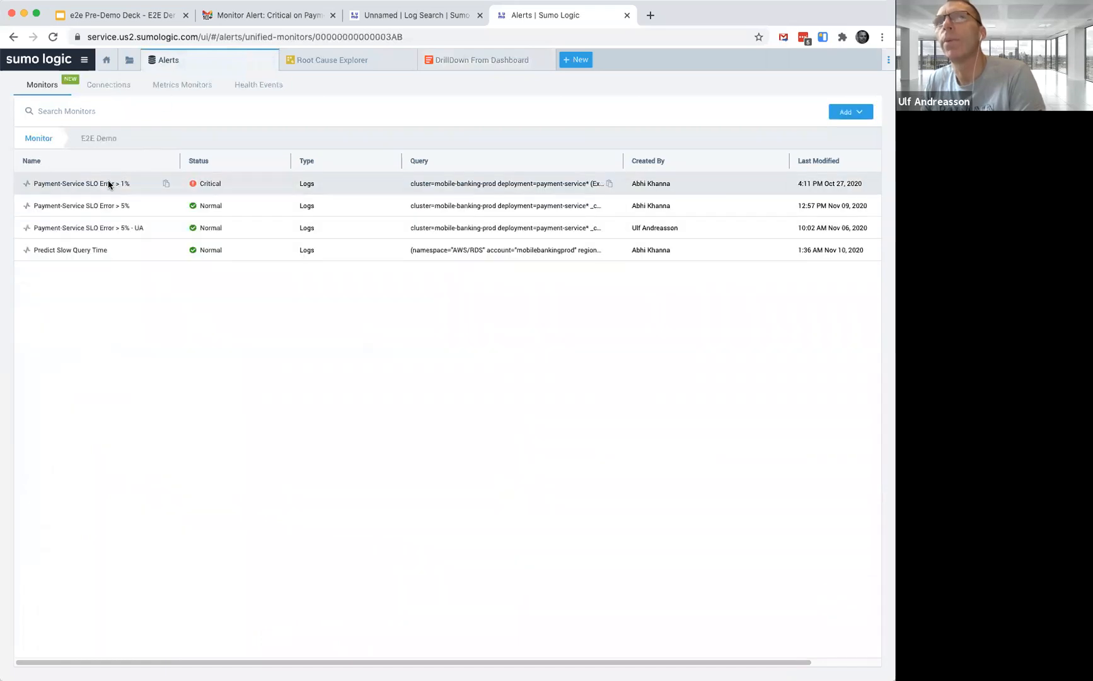
{"action": "left_click", "coordinate": [74, 249]}
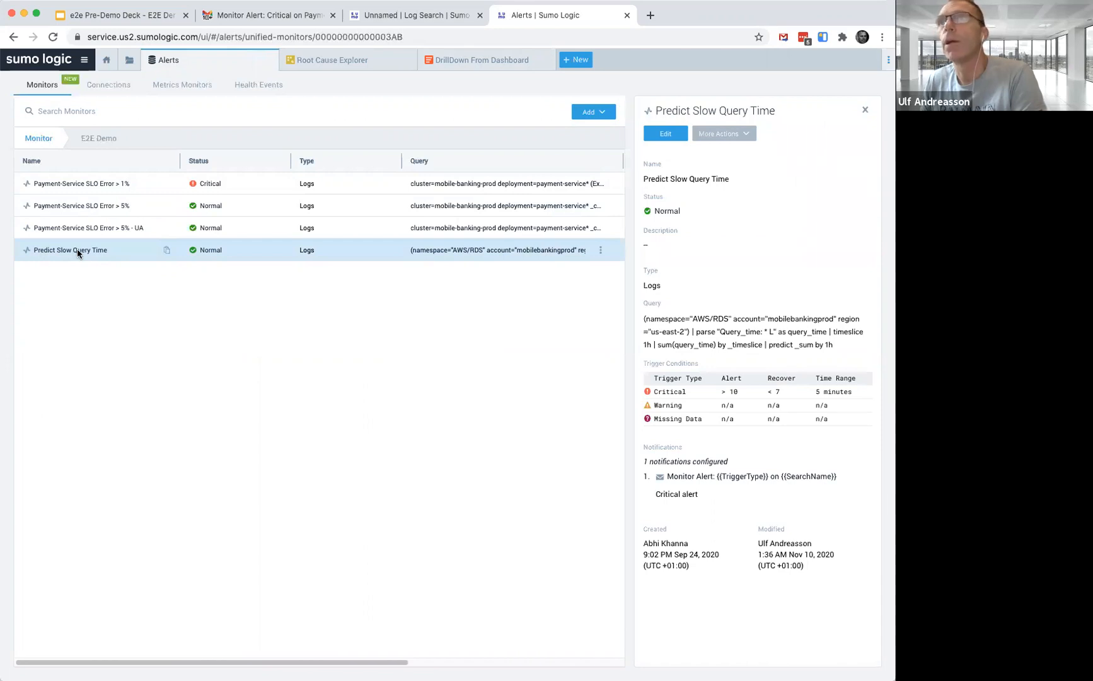
{"action": "double_click", "coordinate": [77, 250]}
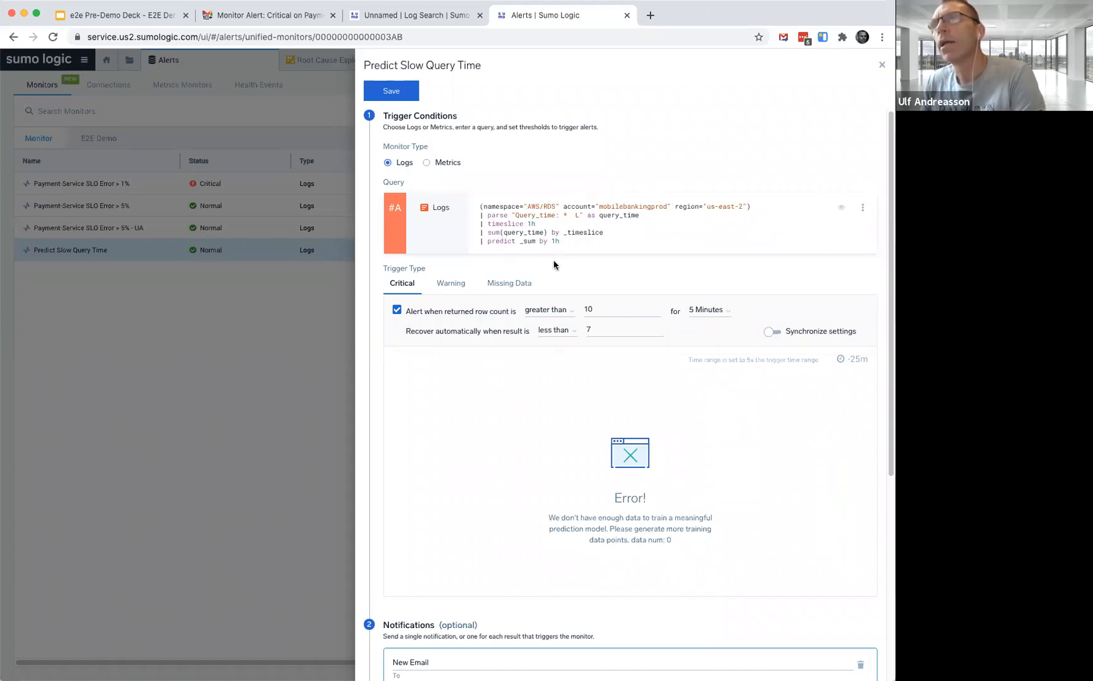
Review the monitor's predict query, trigger conditions and email notification message
{"action": "scroll", "coordinate": [554, 264], "scroll_direction": "down", "scroll_amount": 1}
{"action": "scroll", "coordinate": [553, 264], "scroll_direction": "down", "scroll_amount": 1}
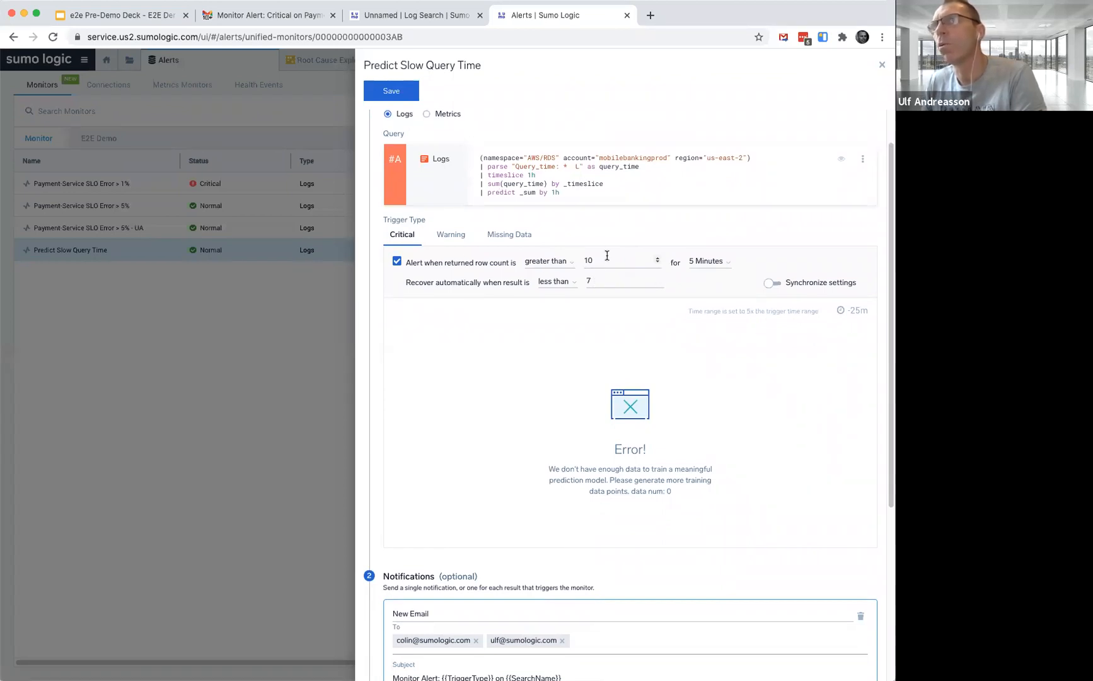
{"action": "scroll", "coordinate": [602, 260], "scroll_direction": "down", "scroll_amount": 5}
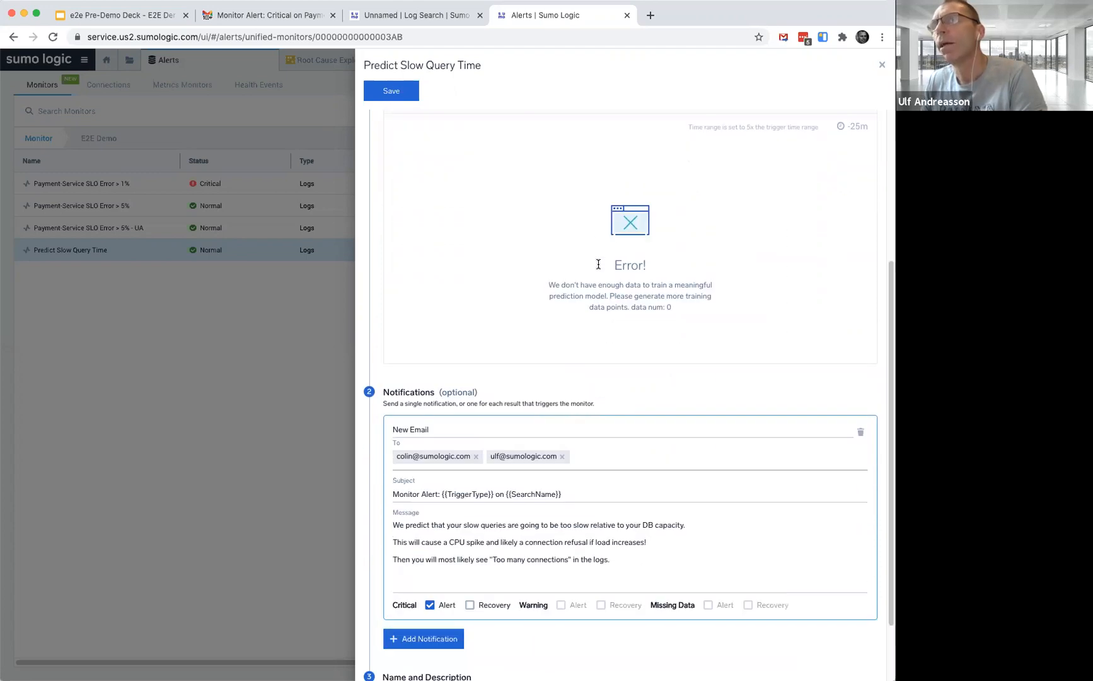
{"action": "scroll", "coordinate": [598, 264], "scroll_direction": "down", "scroll_amount": 2}
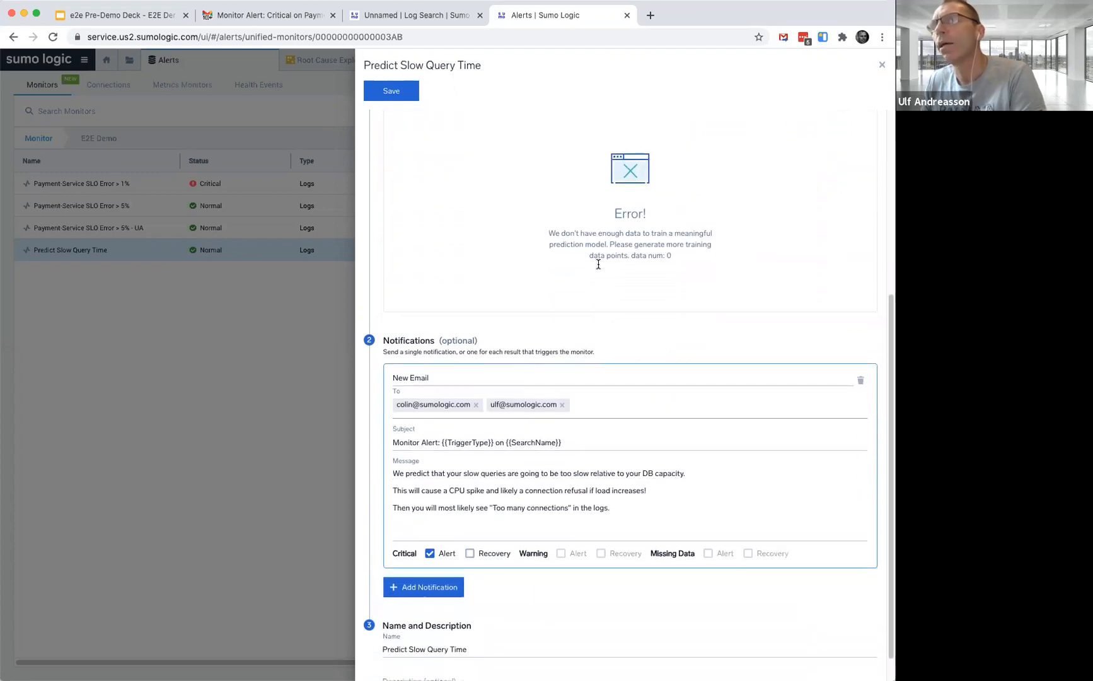
{"action": "left_click", "coordinate": [449, 378]}
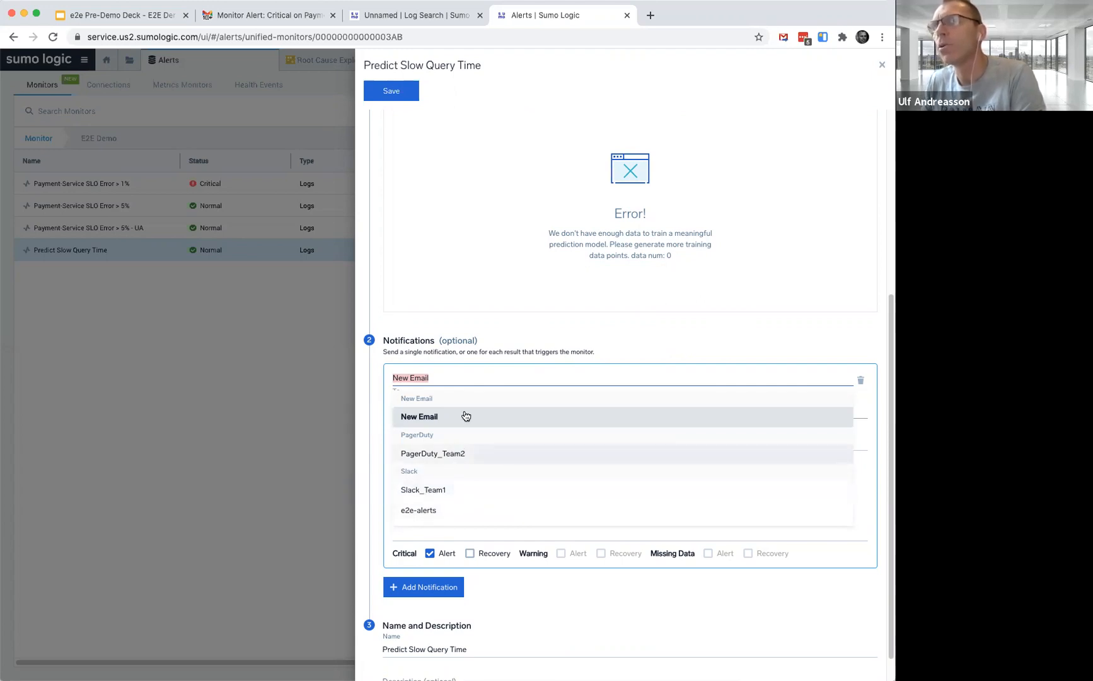
{"action": "left_click", "coordinate": [486, 307]}
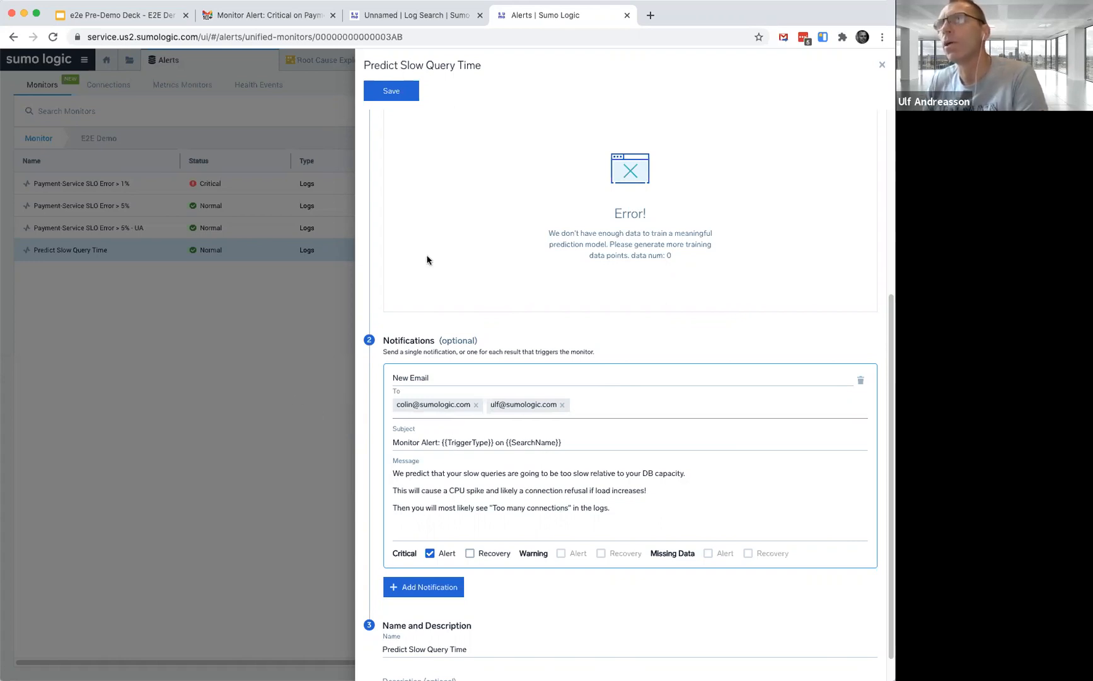
Return to the e2e Pre-Demo Deck slides and move on to the demo summary slide
{"action": "left_click", "coordinate": [131, 17]}
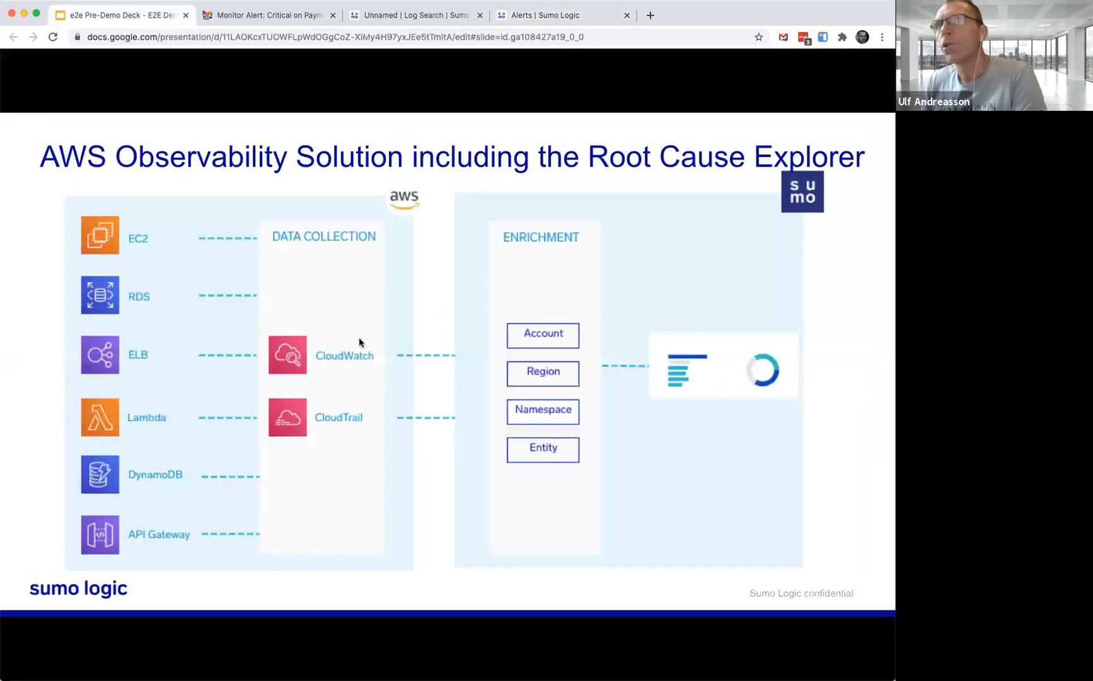
{"action": "key", "text": "Right"}
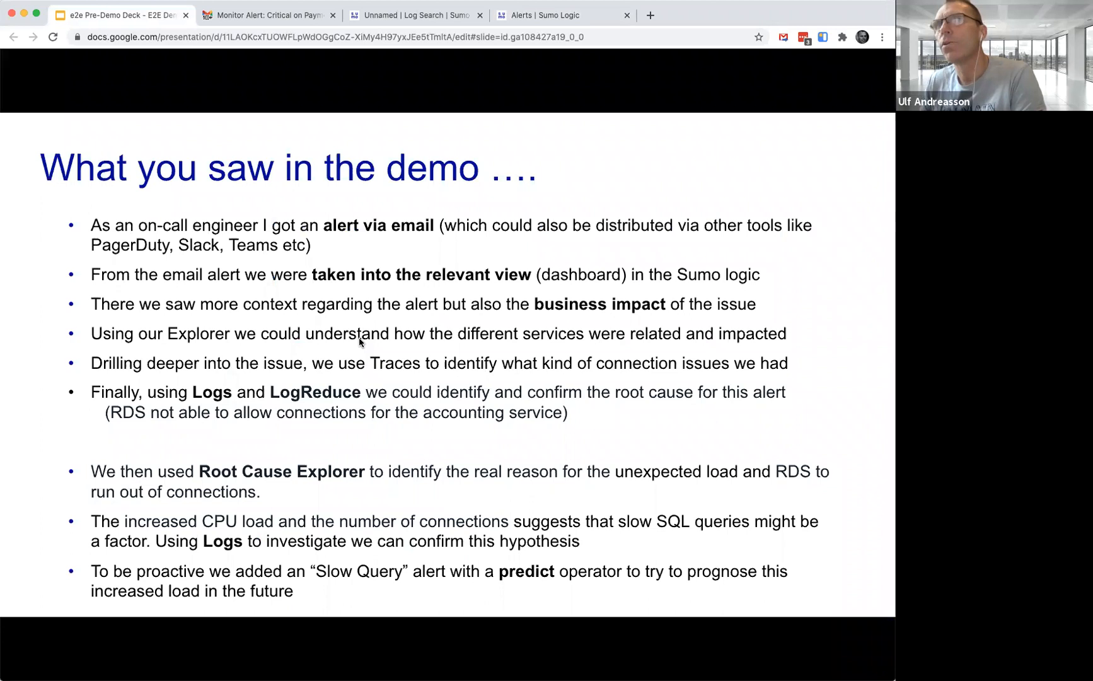